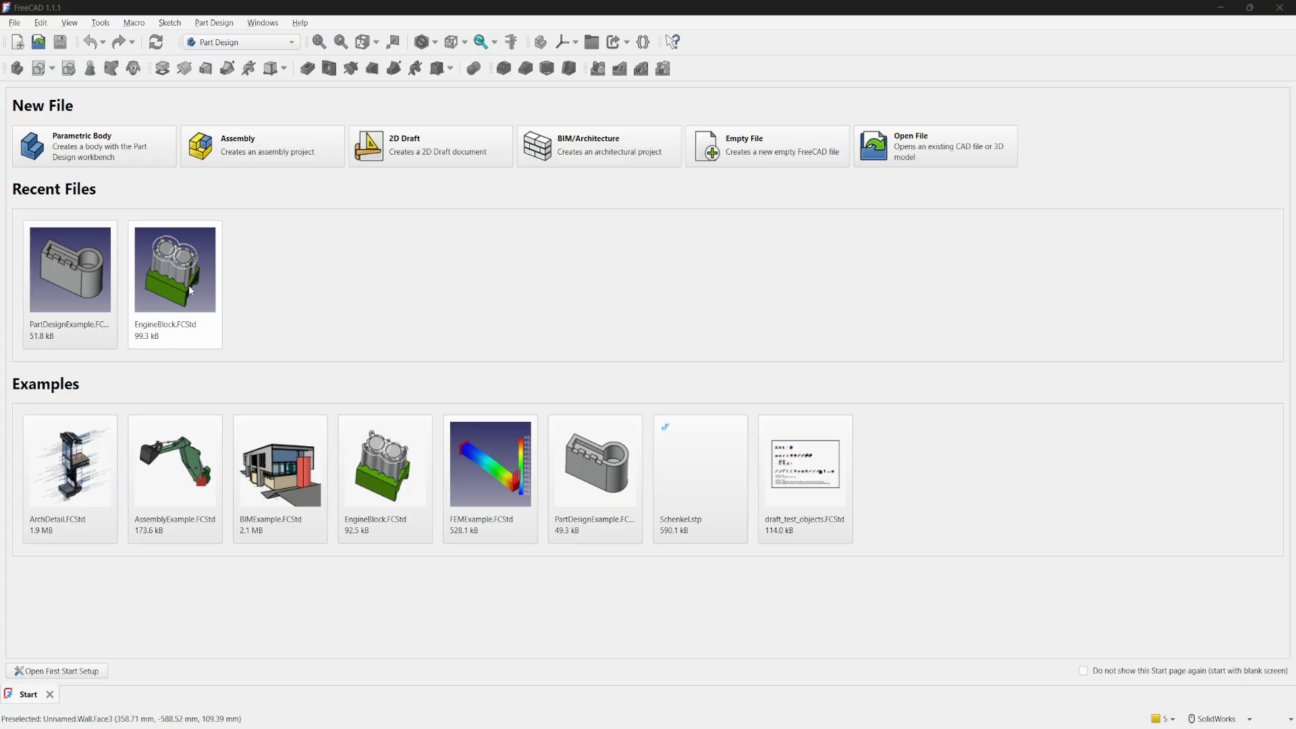
Step: Create a new empty document
left_click(17, 24)
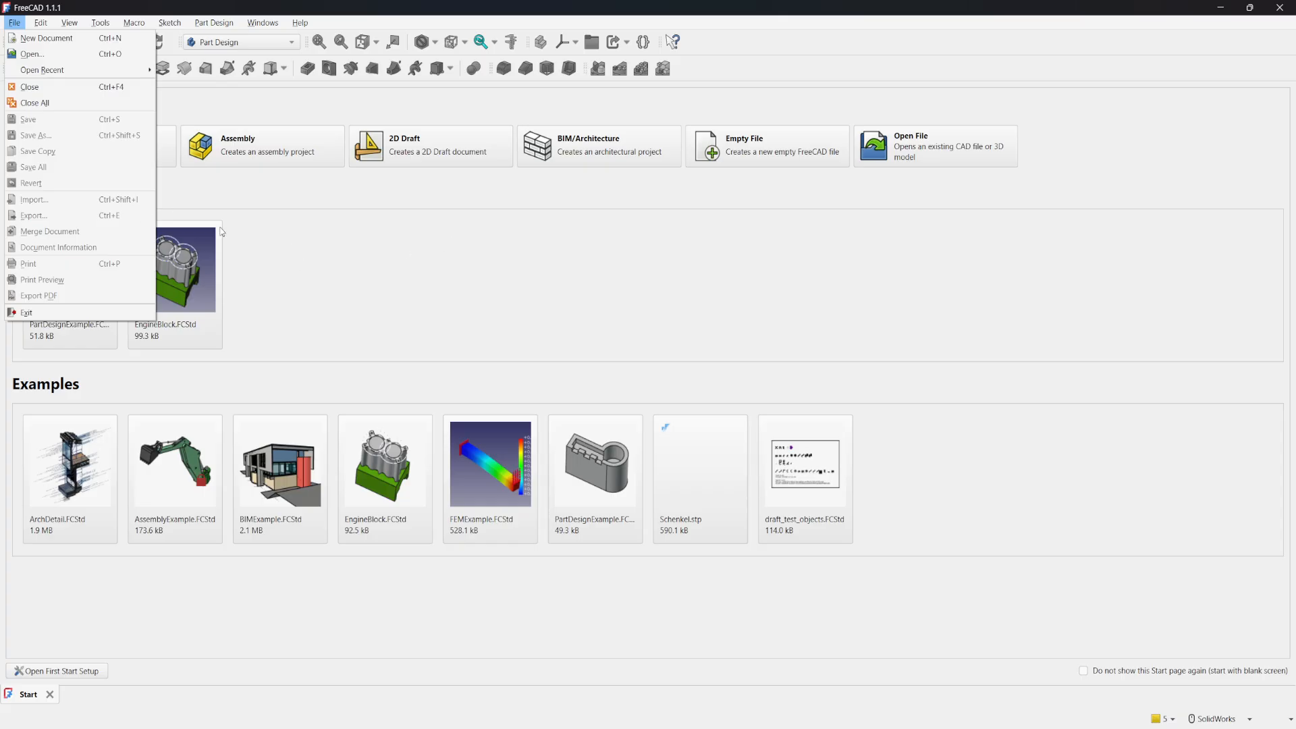
left_click(305, 246)
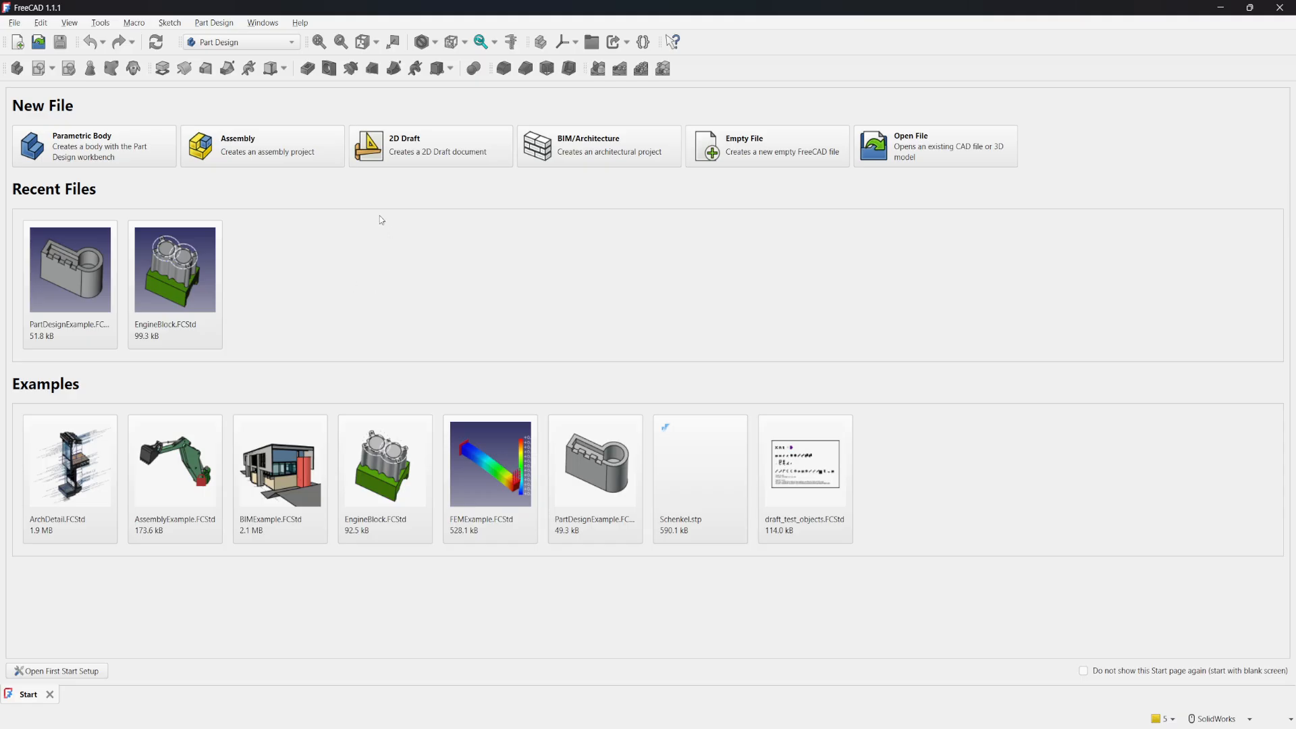
left_click(823, 151)
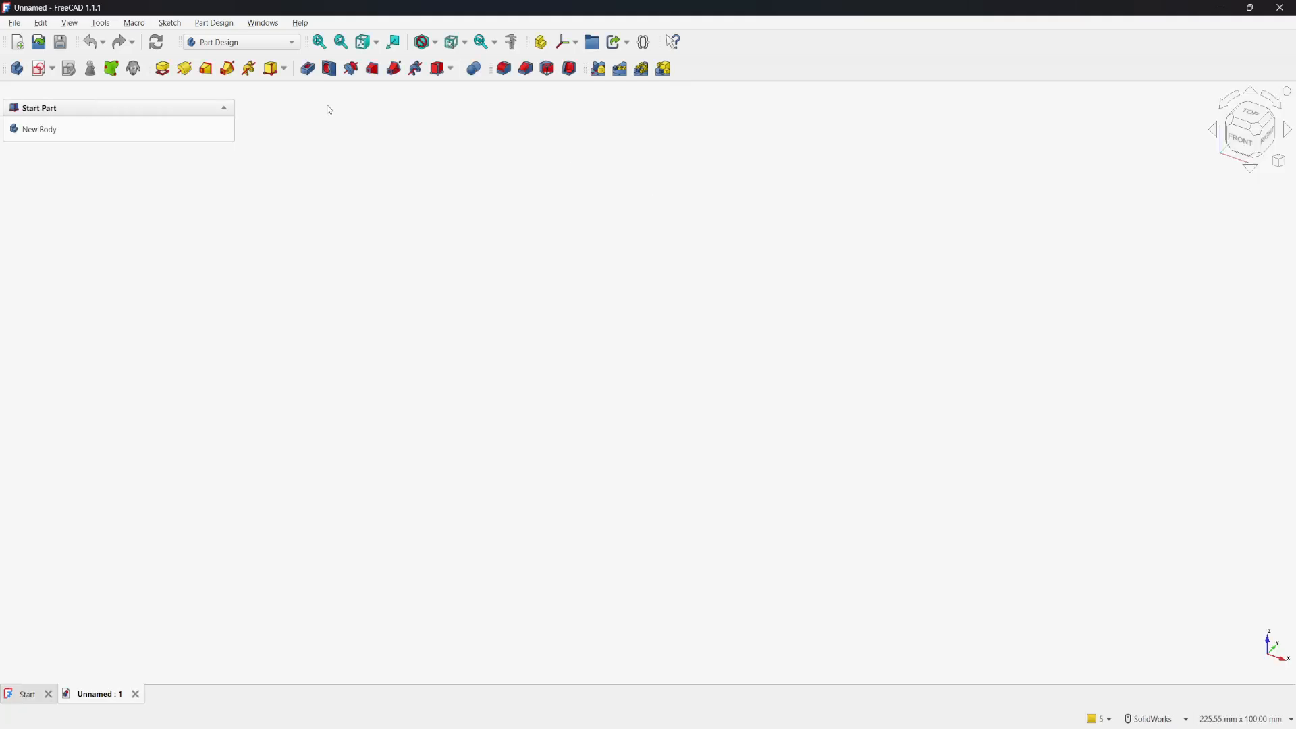
Step: Import the mesh file Dragon 2.5_stl.stl from the stl subfolder of 39-stl in Downloads into the new document
left_click(14, 23)
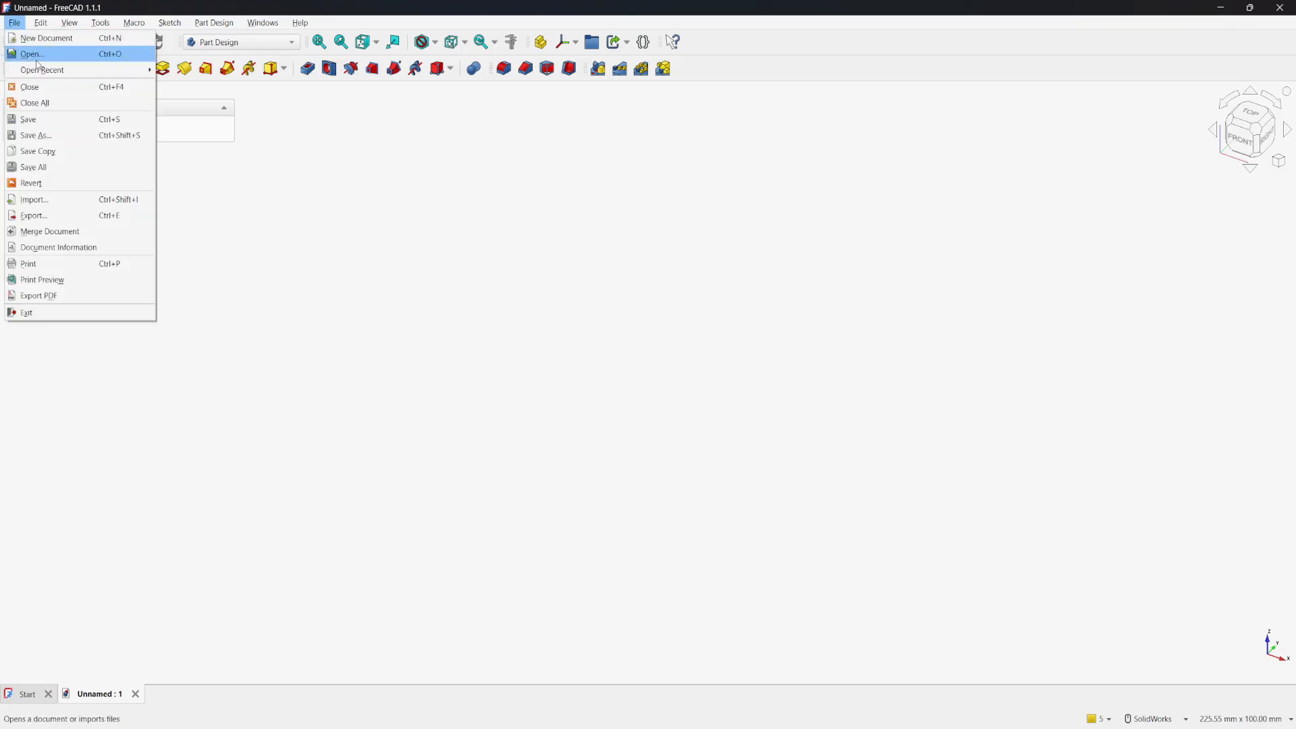
left_click(58, 201)
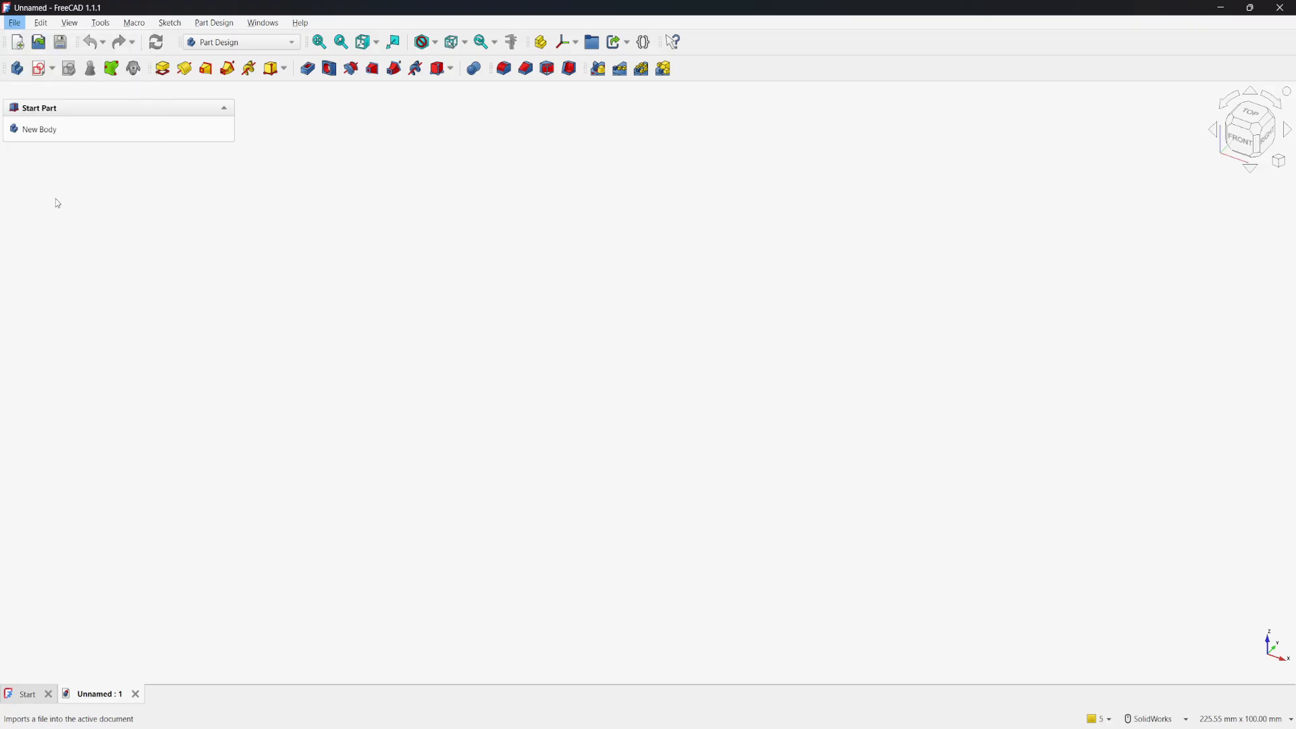
left_click(202, 254)
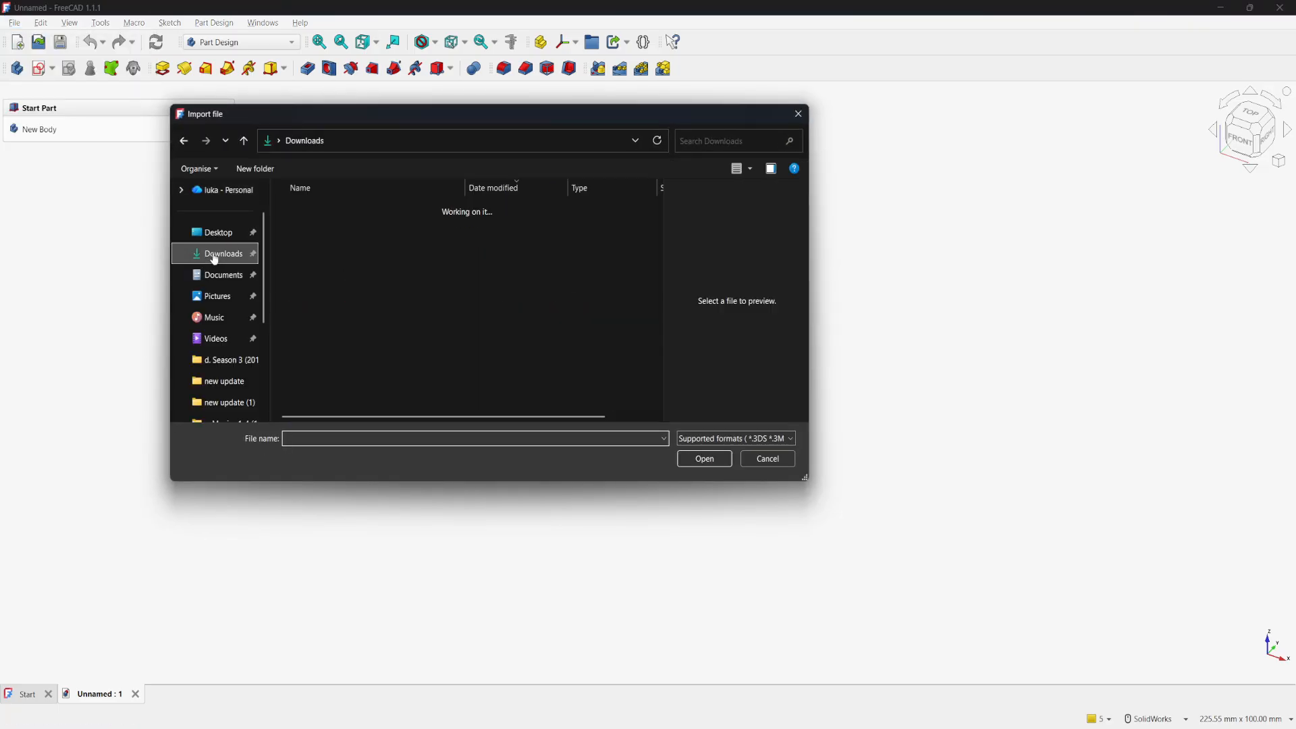
double_click(324, 227)
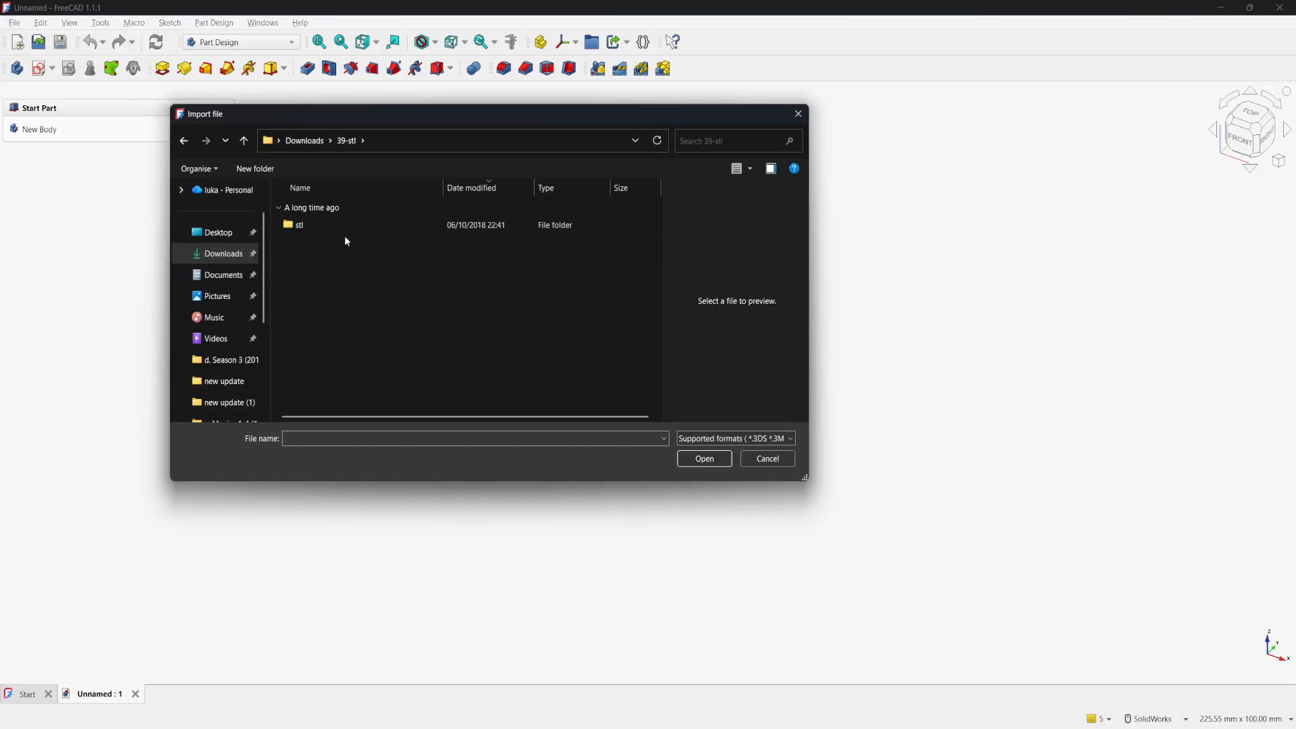
double_click(329, 229)
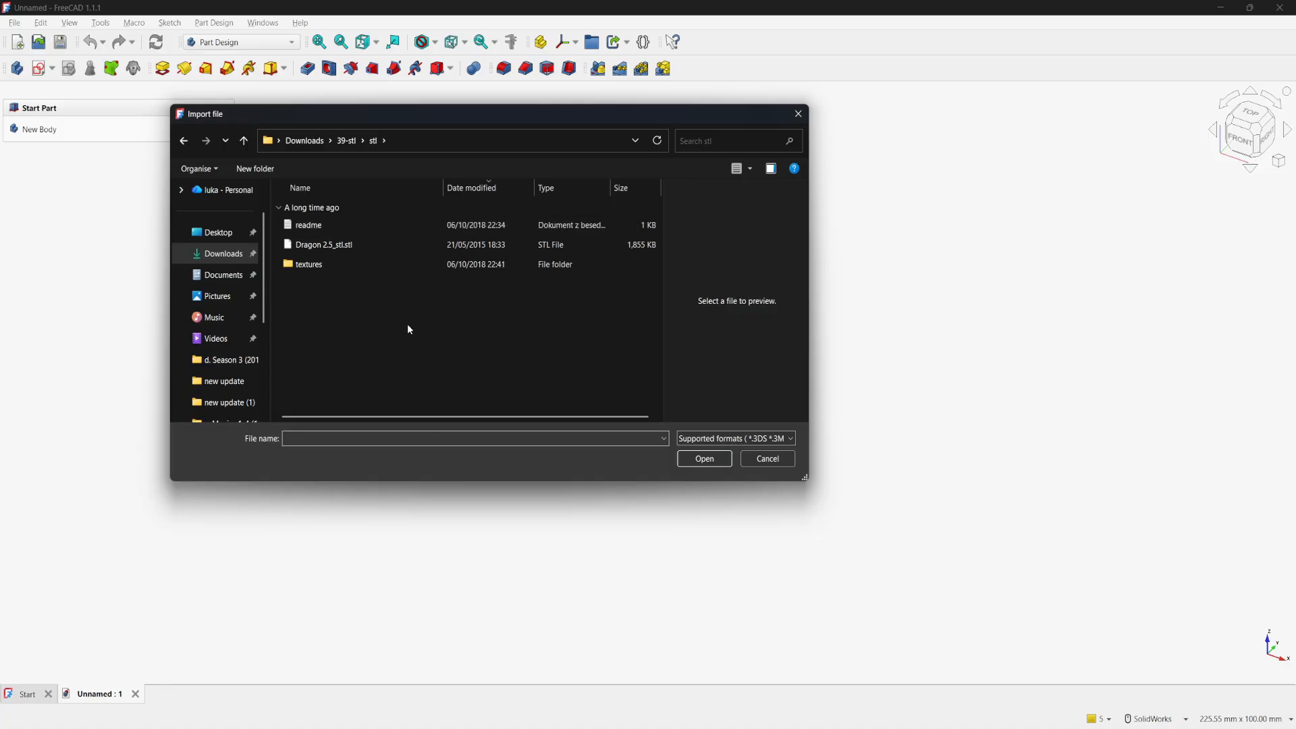
left_click(325, 245)
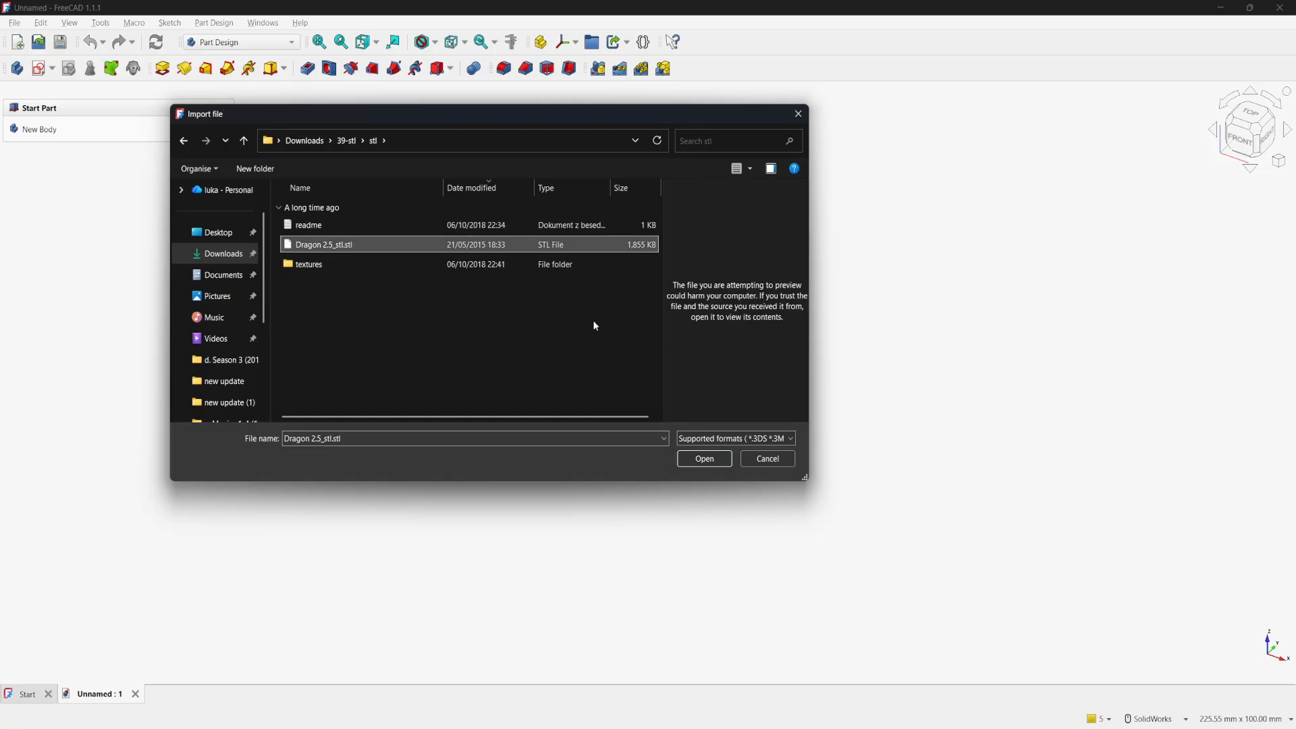
left_click(704, 459)
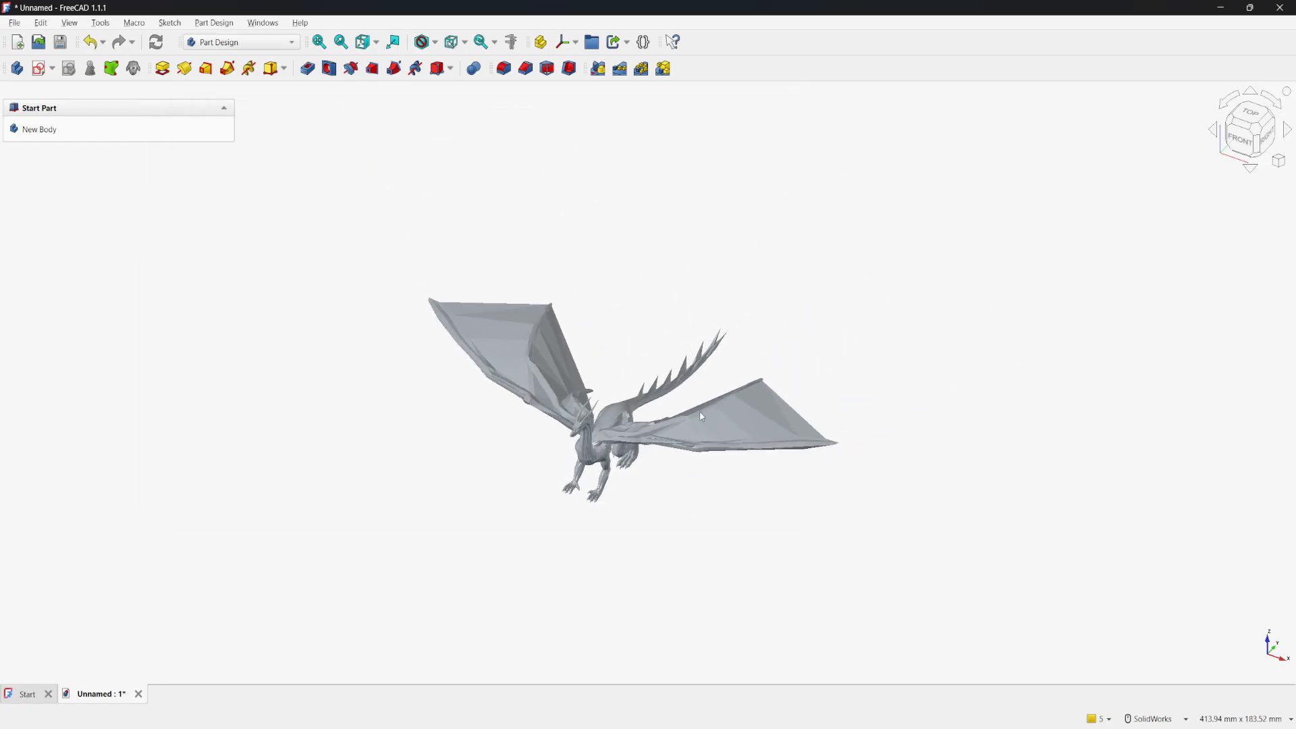
Step: Switch from the Part Design workbench to the Part workbench
scroll(561, 506, "up", 4)
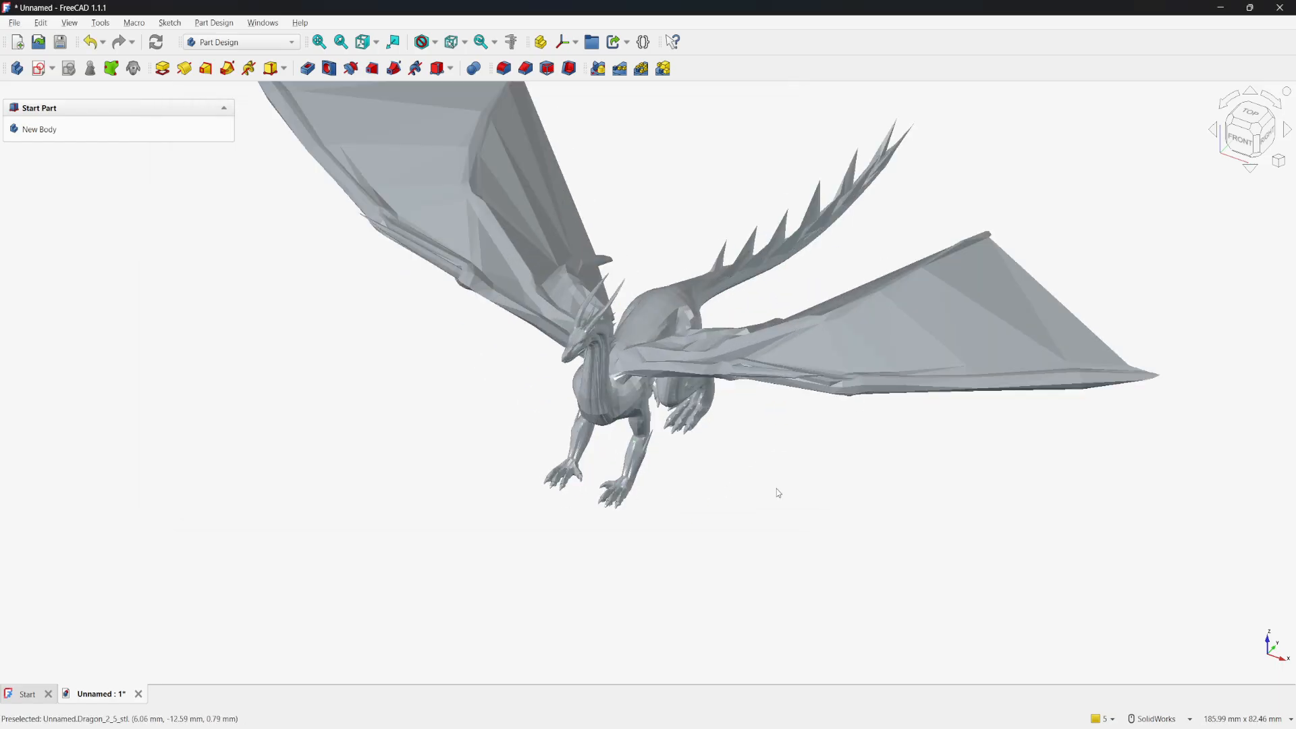
scroll(776, 488, "down", 2)
scroll(788, 467, "up", 1)
middle_click_drag(788, 467, 843, 460)
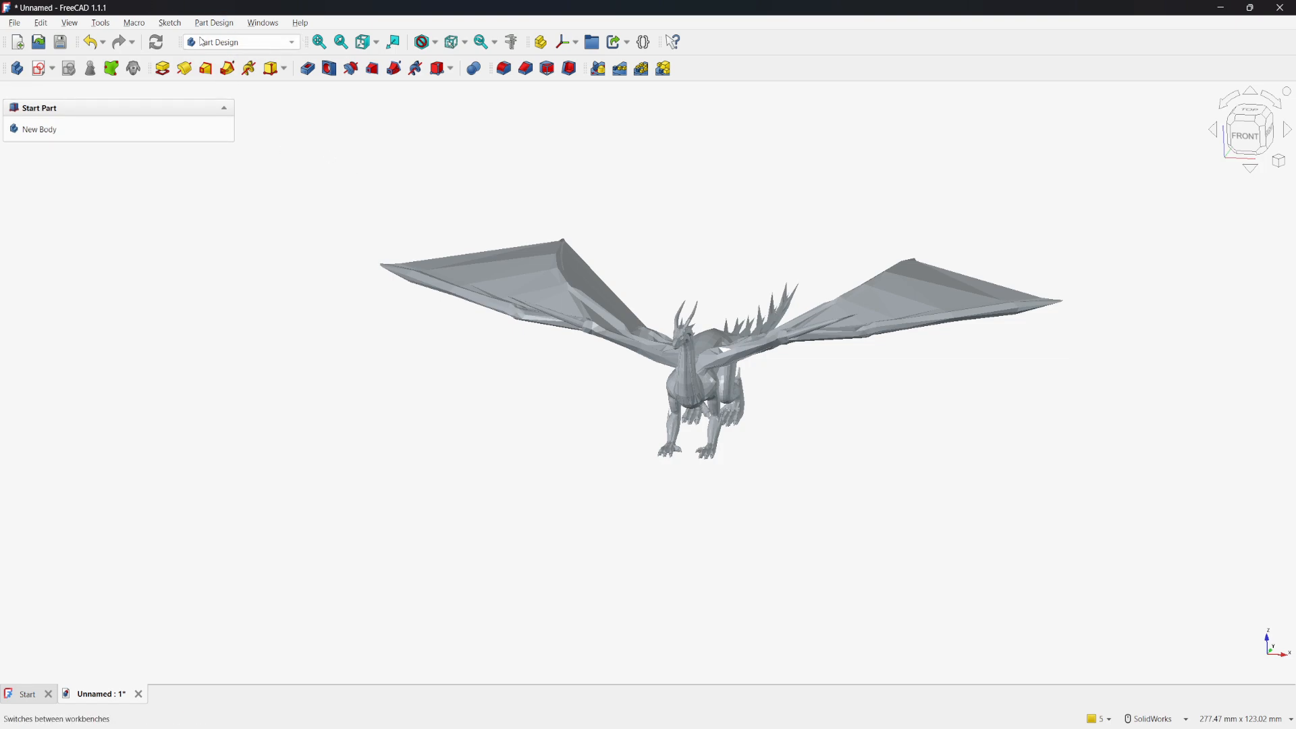
left_click(286, 45)
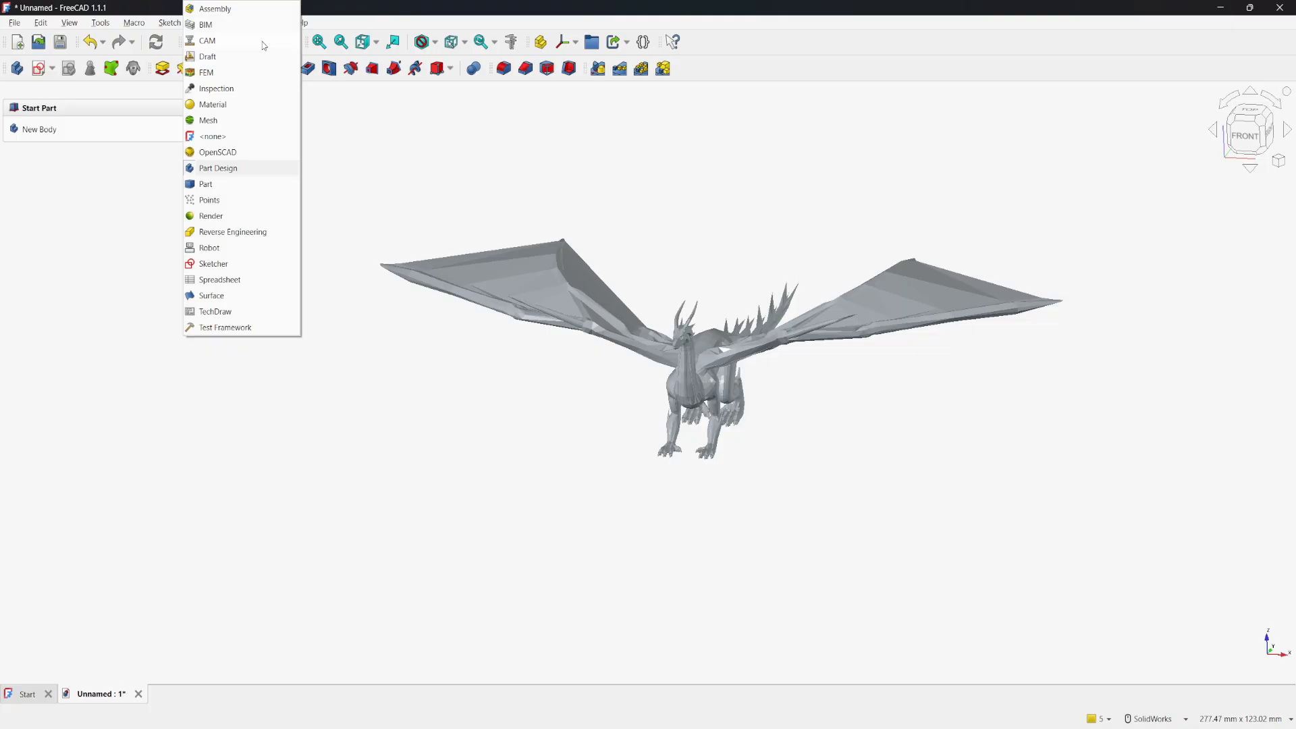
left_click(216, 184)
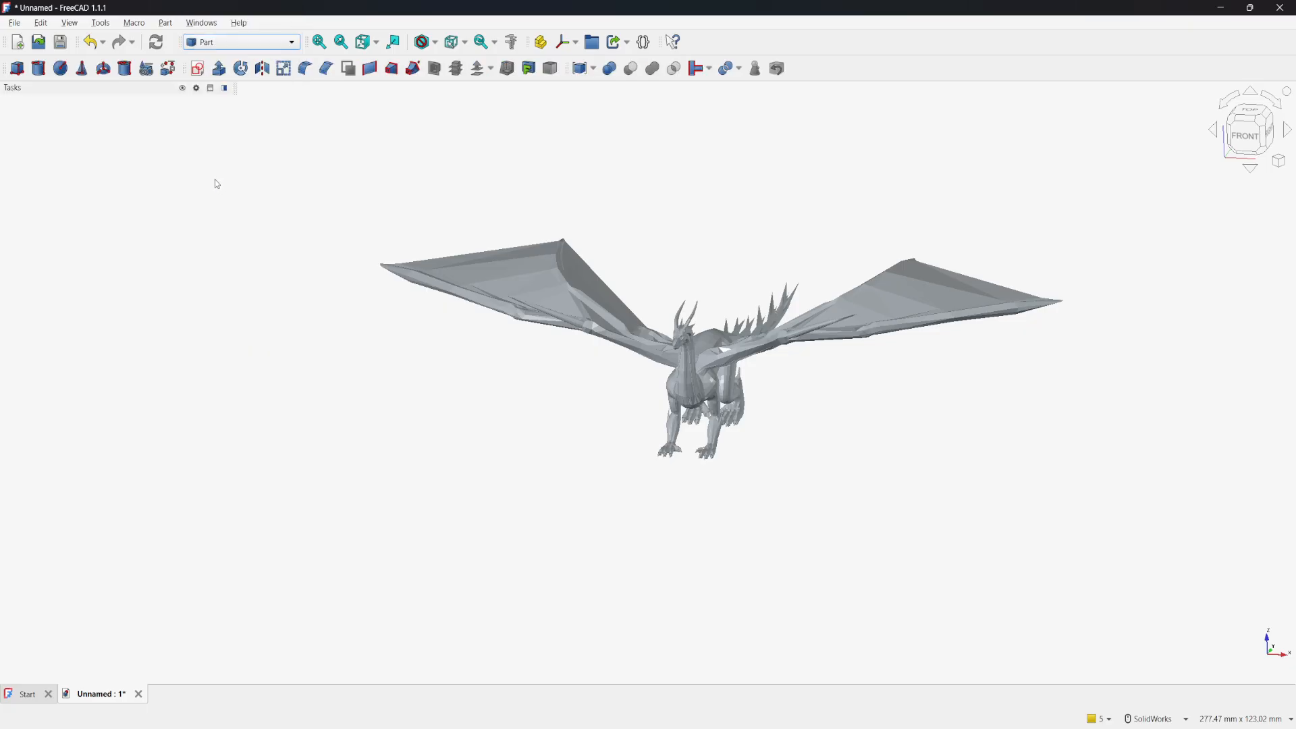
Step: Create a shape from the imported dragon mesh with Sew Shape enabled and a sewing tolerance of 0.01
left_click(571, 318)
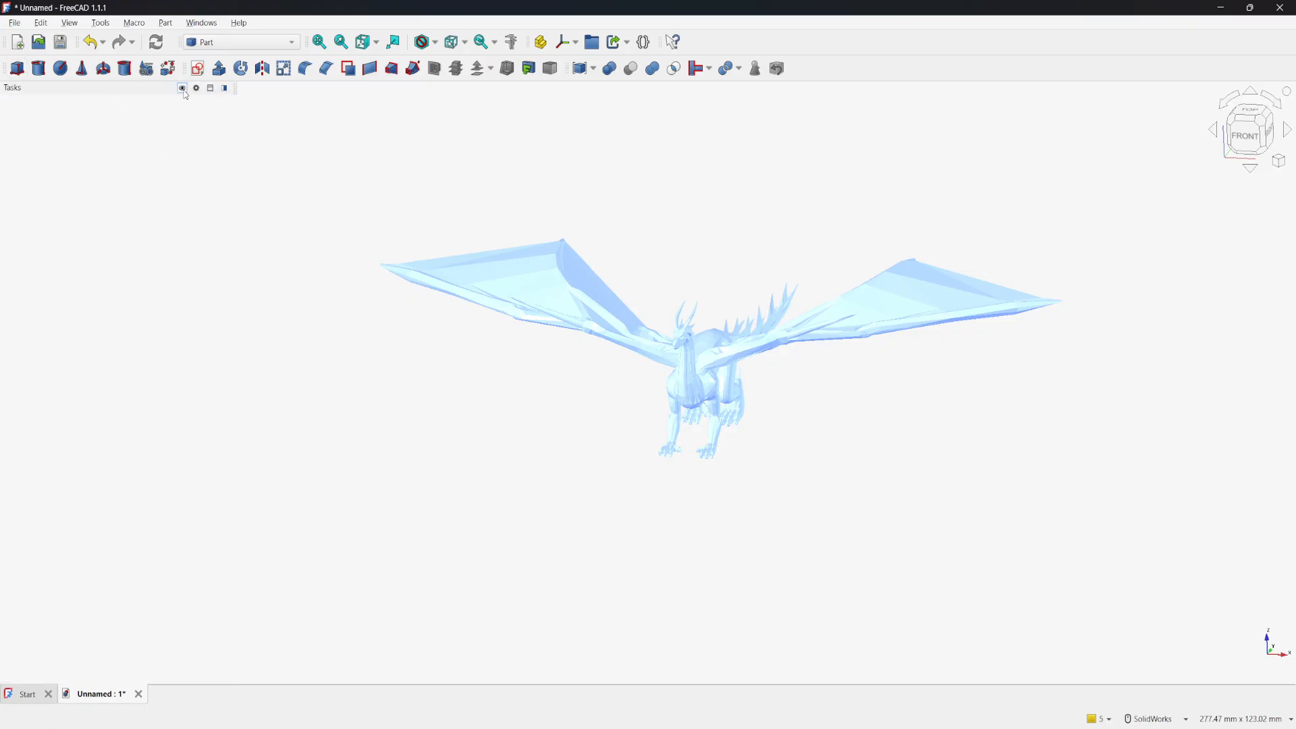
left_click(624, 335)
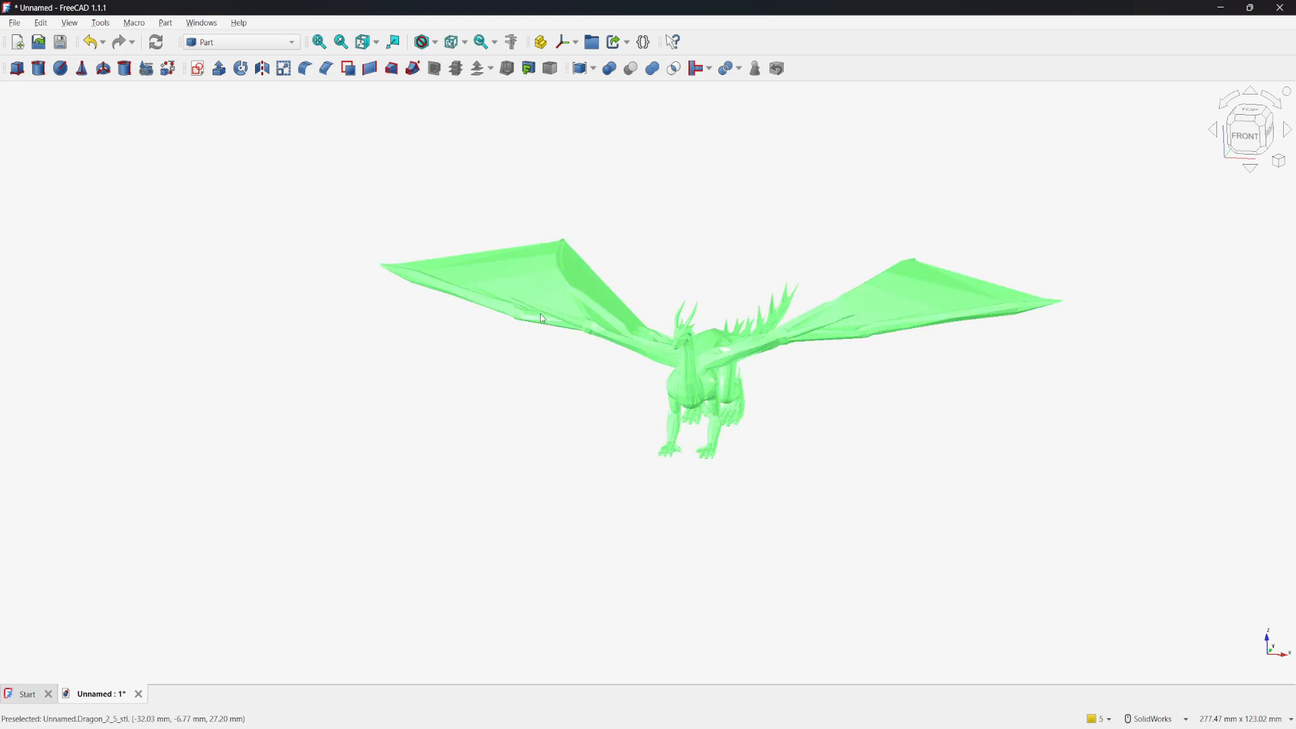
left_click(574, 341)
left_click(602, 328)
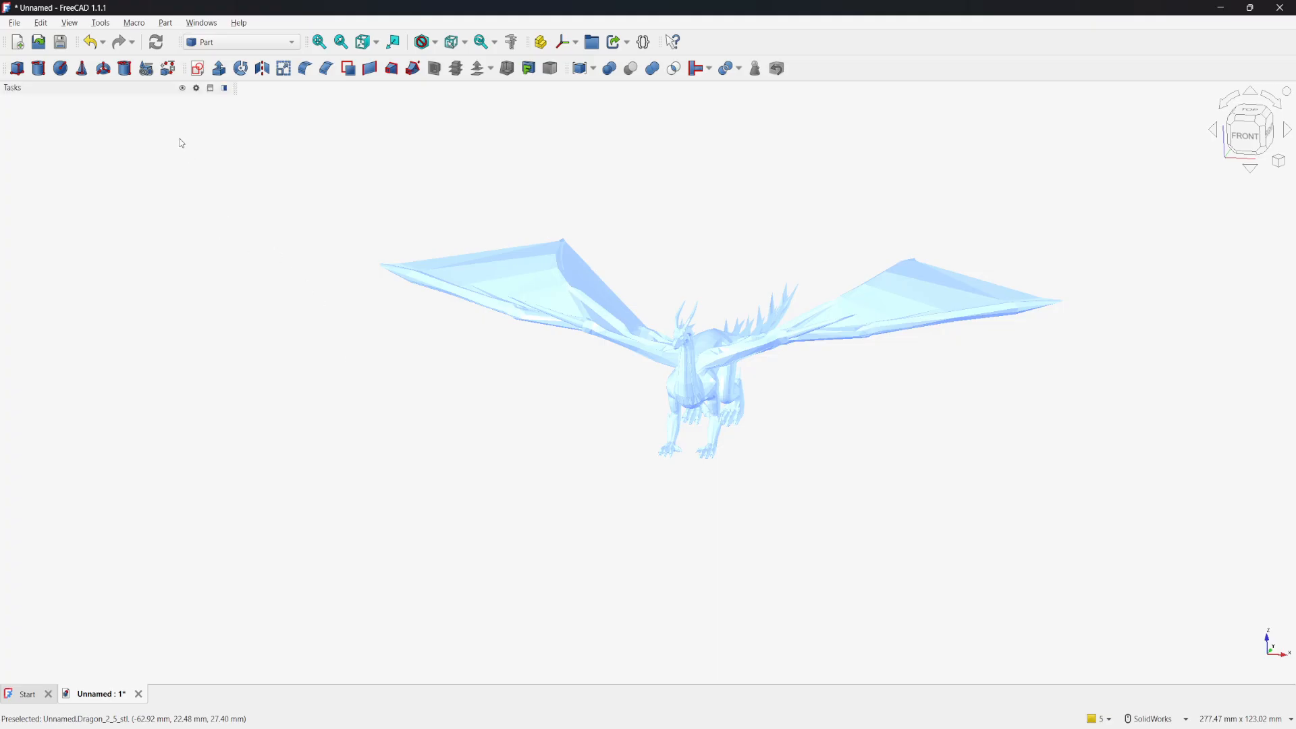
left_click(166, 23)
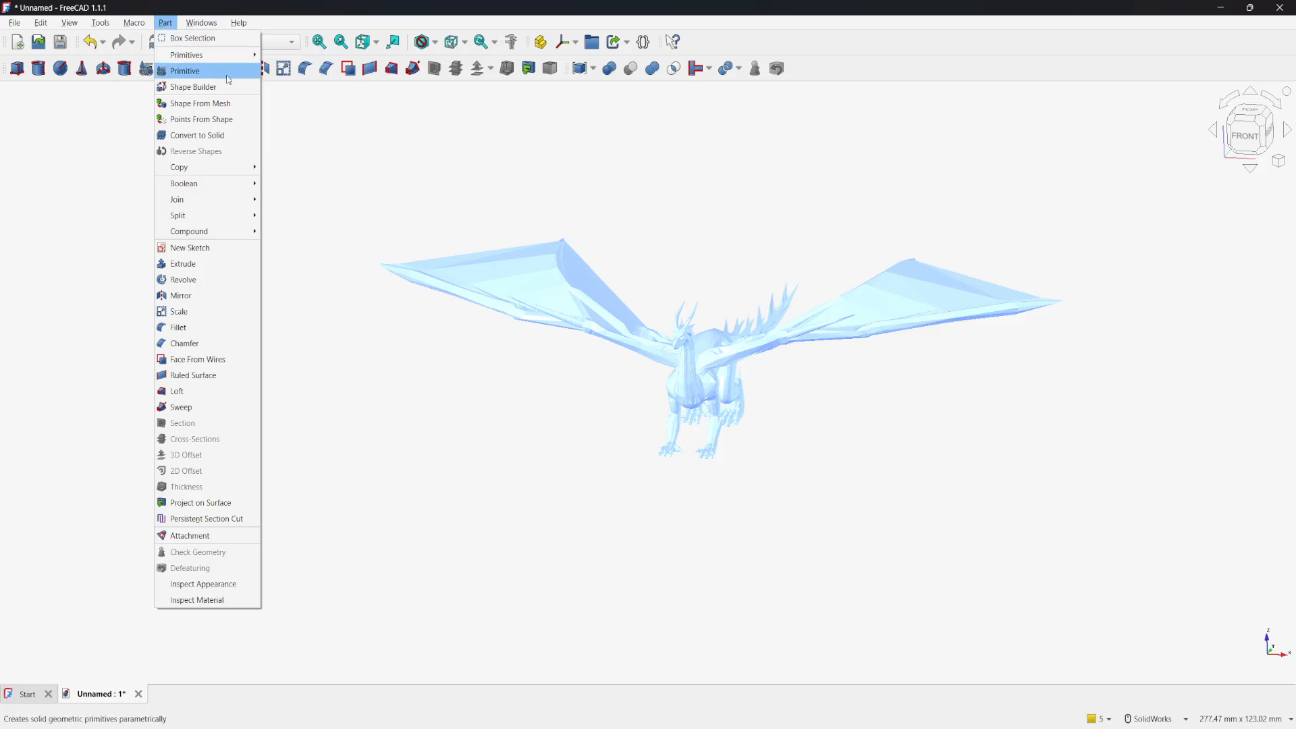
left_click(200, 104)
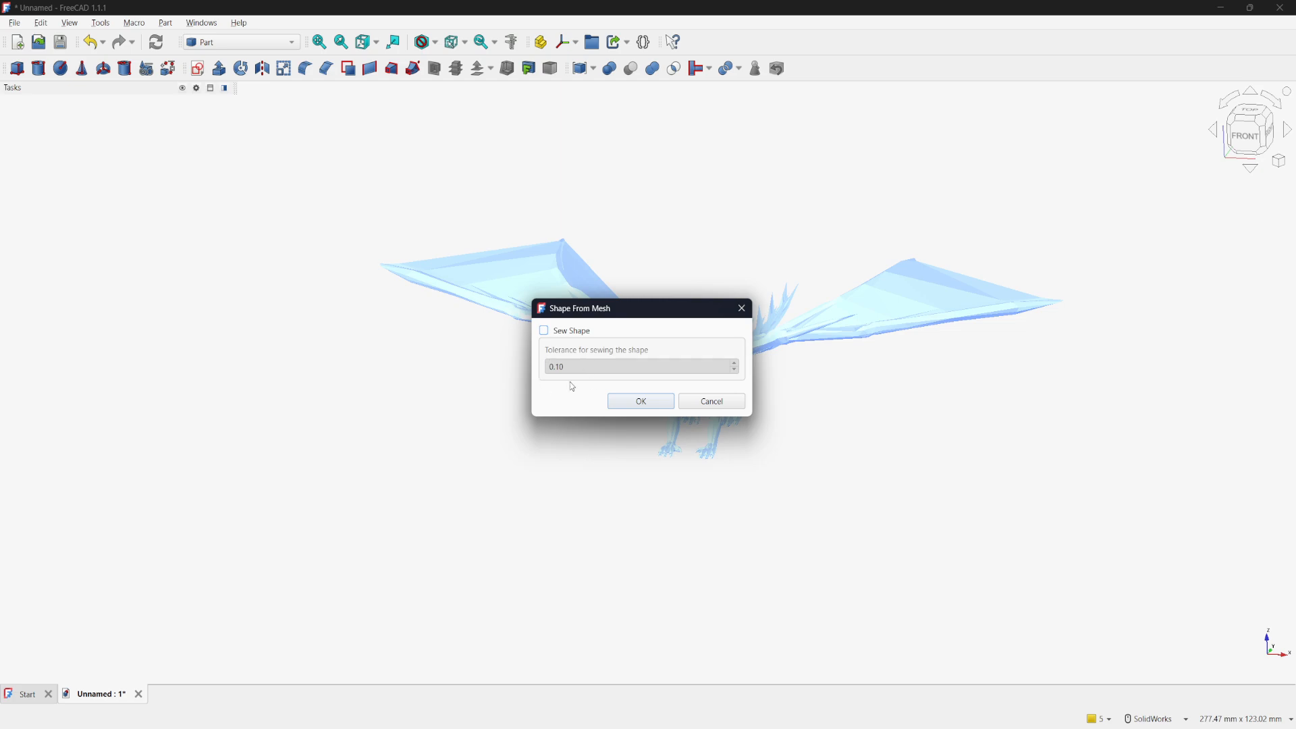
left_click(548, 332)
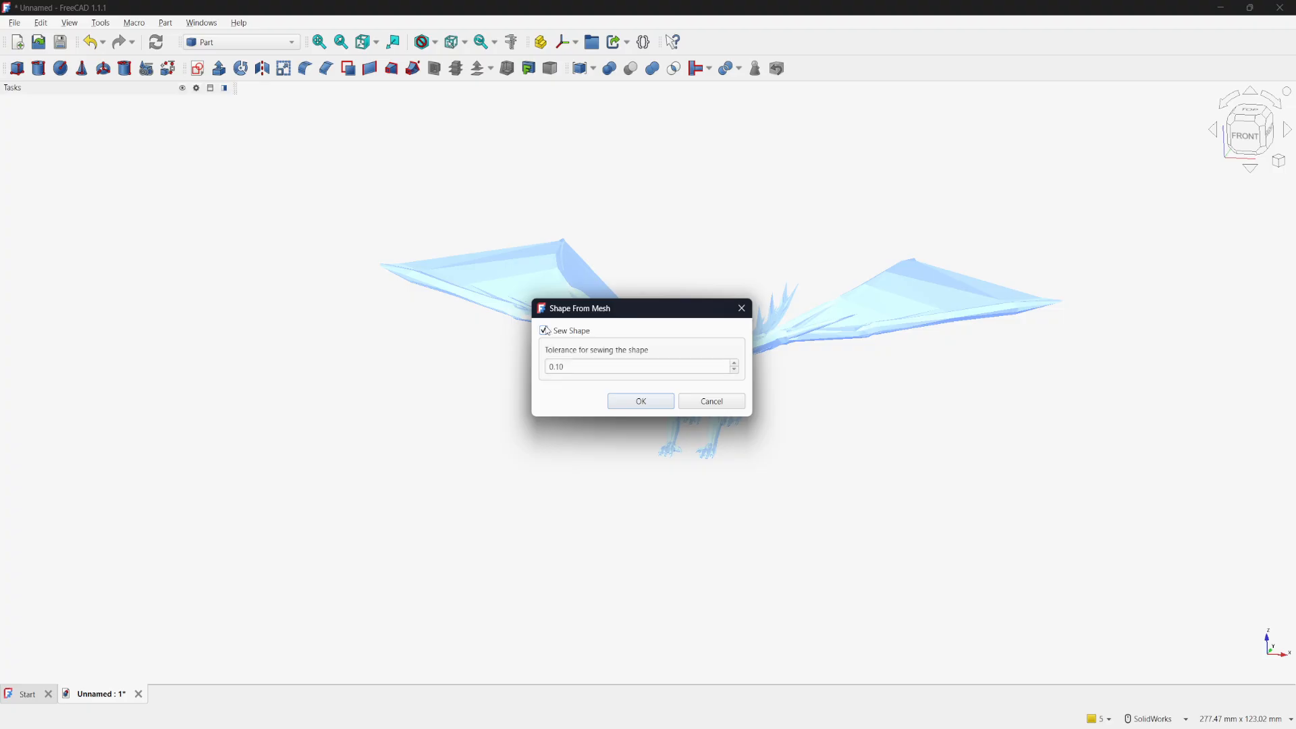
left_click(556, 336)
left_click(544, 331)
left_click(574, 364)
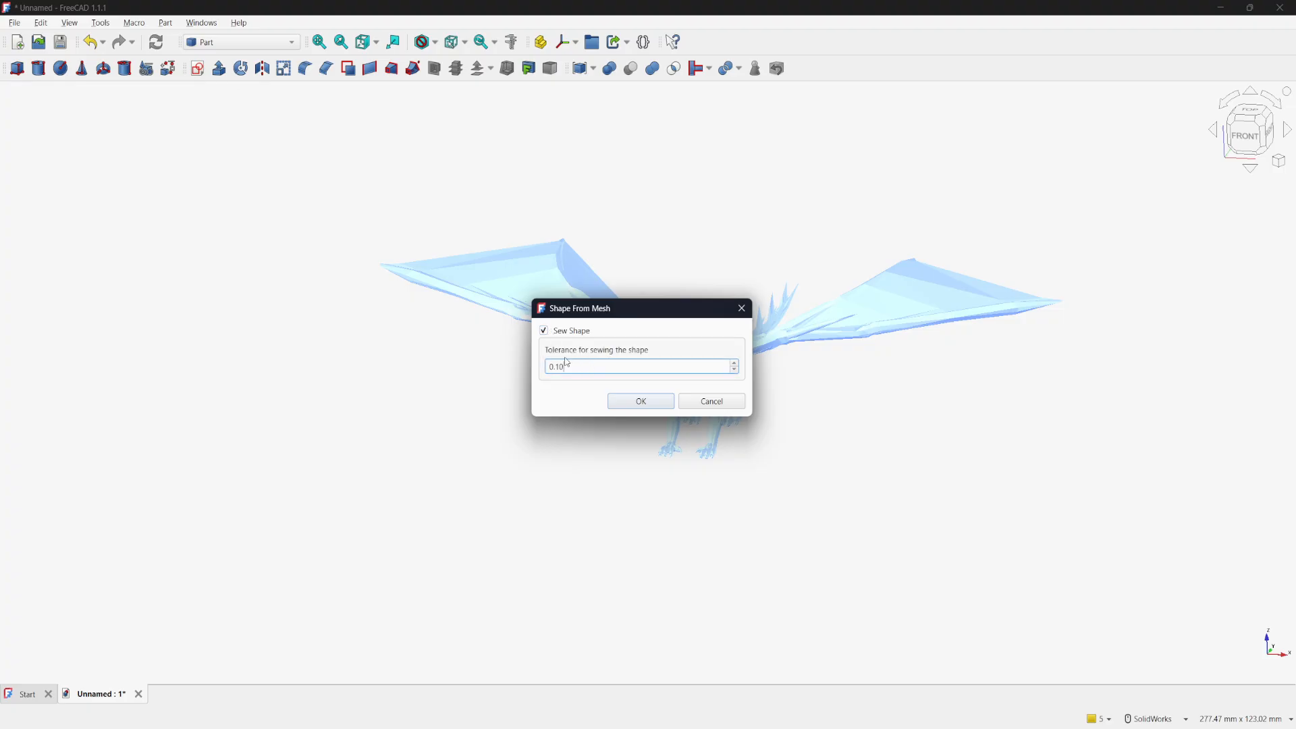
key("BackSpace")
key("BackSpace")
type("01")
left_click(618, 401)
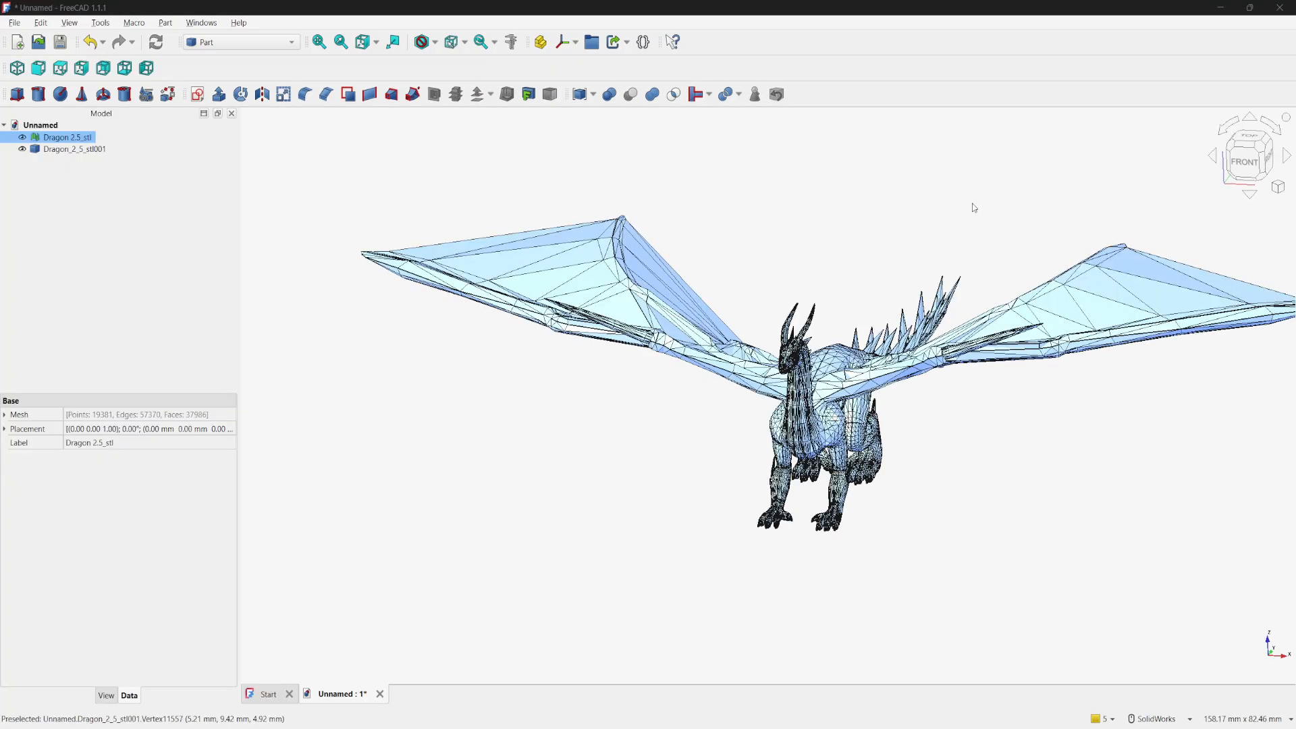
Step: Convert the sewn dragon shape Dragon_2_5_stl001 to a solid
scroll(1116, 275, "up", 8)
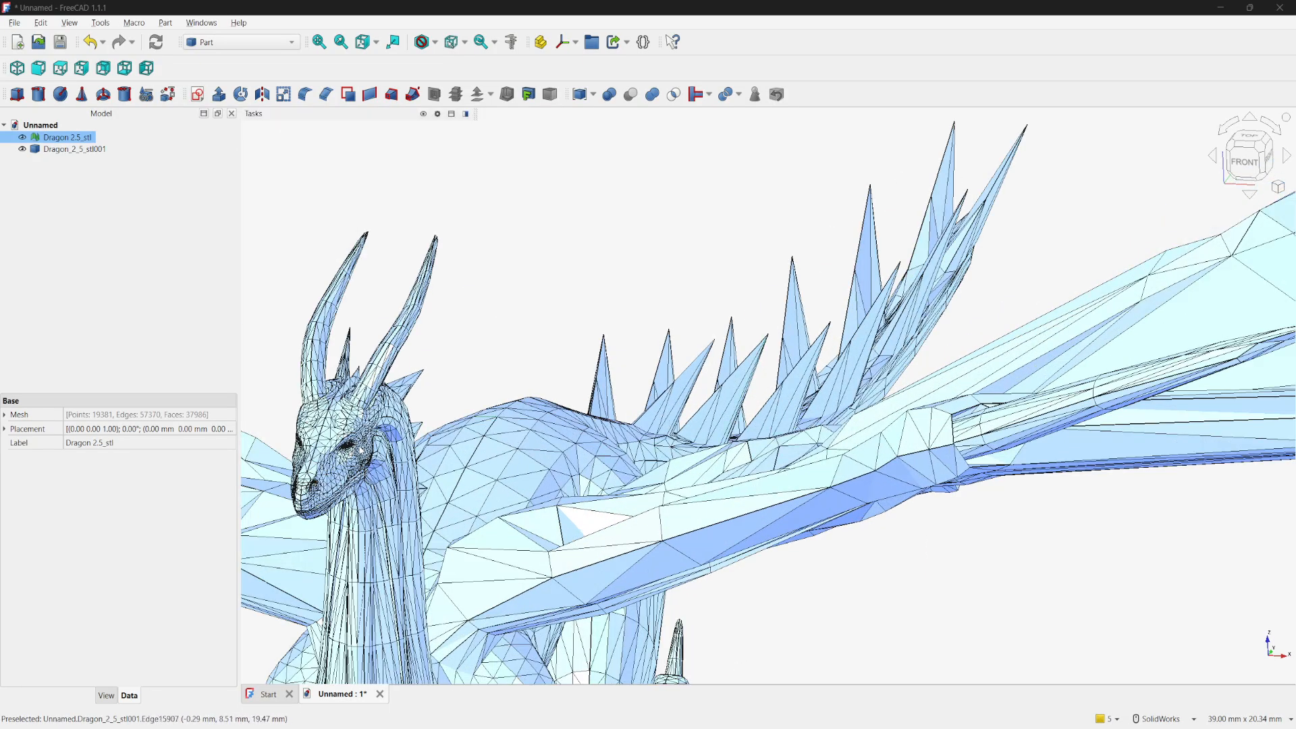
scroll(473, 448, "down", 8)
left_click(405, 636)
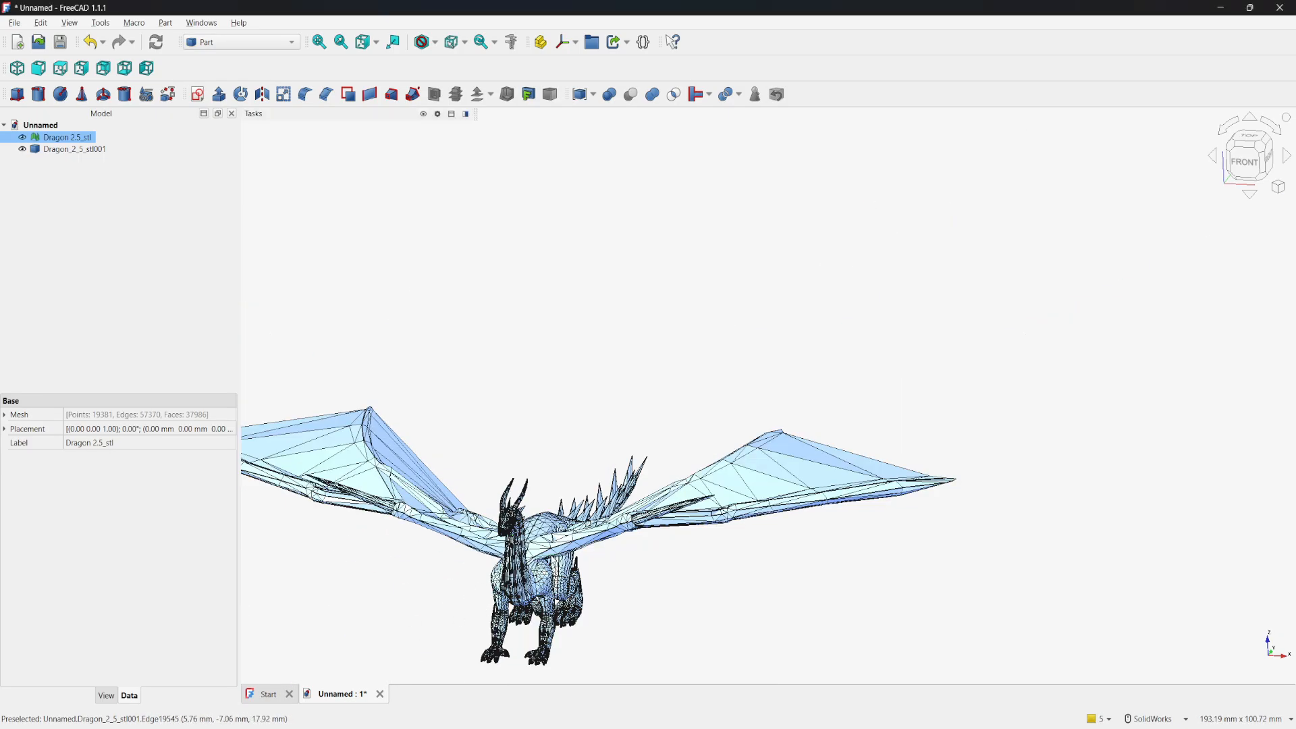
left_click(365, 644)
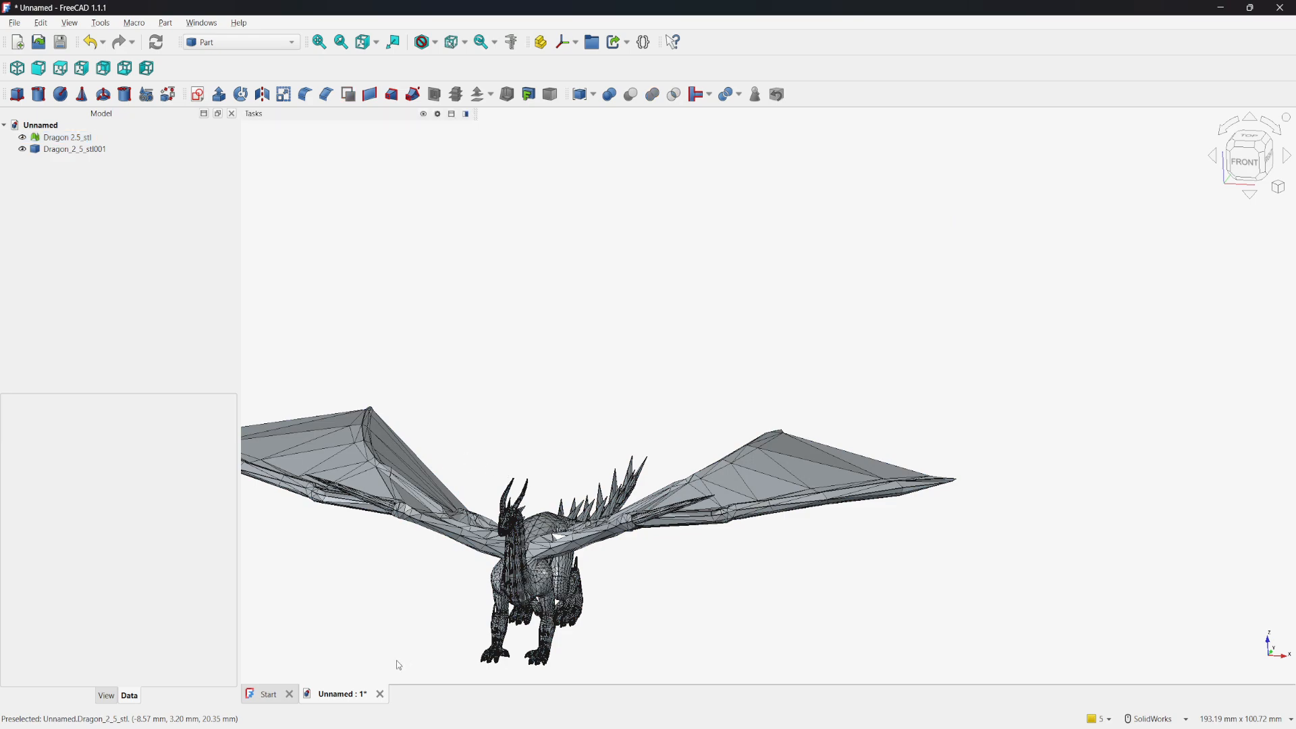
left_click(68, 137)
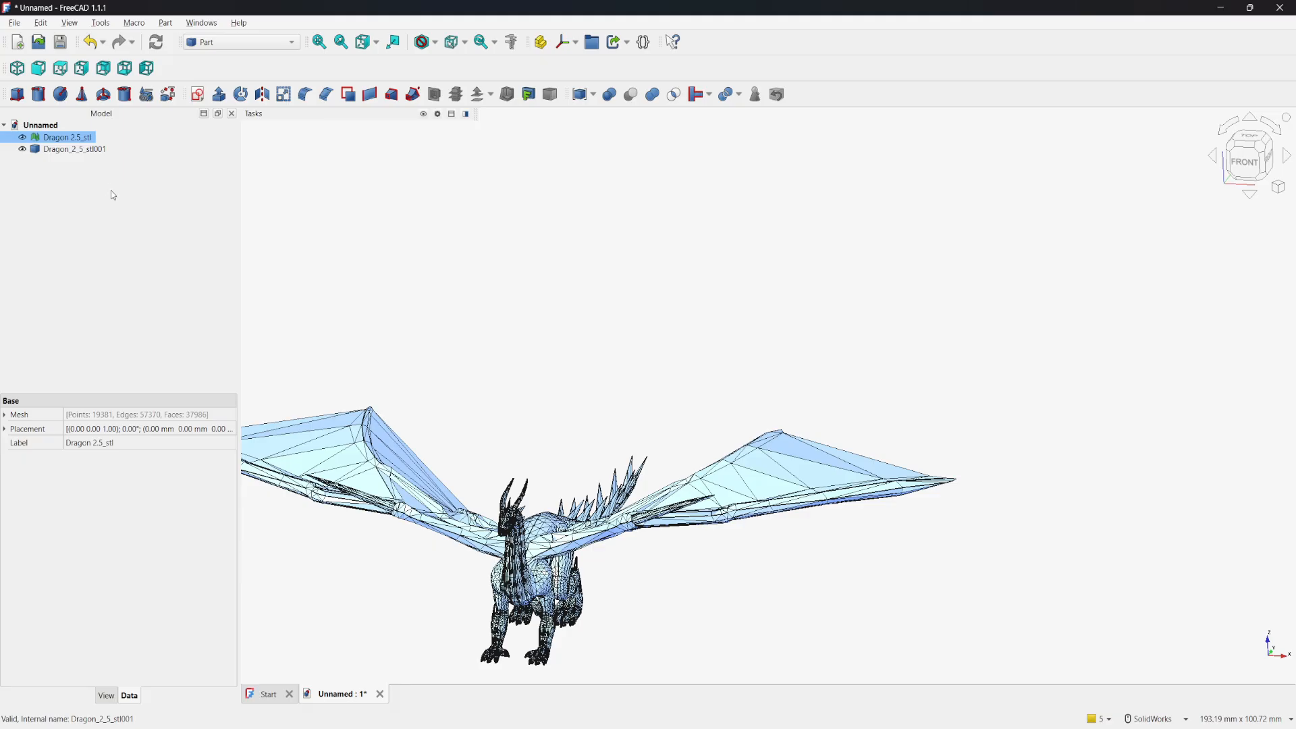
left_click(79, 148)
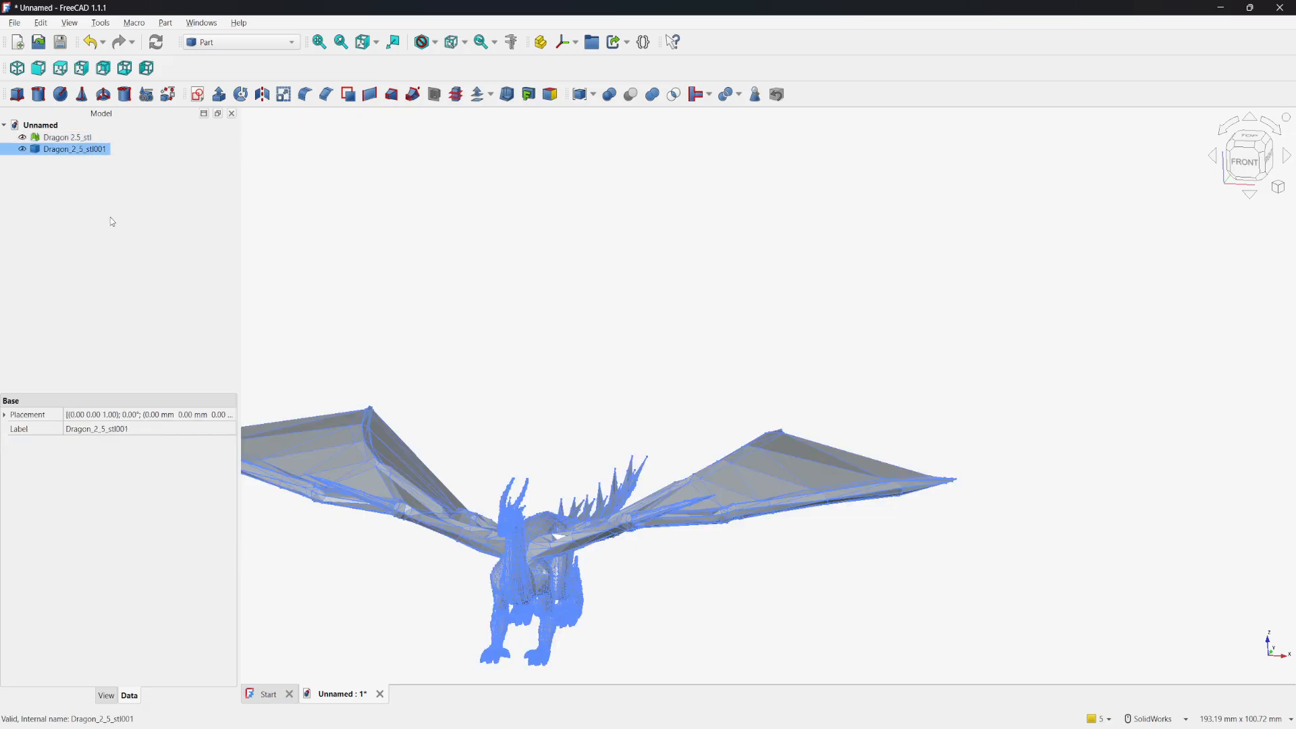
left_click(165, 23)
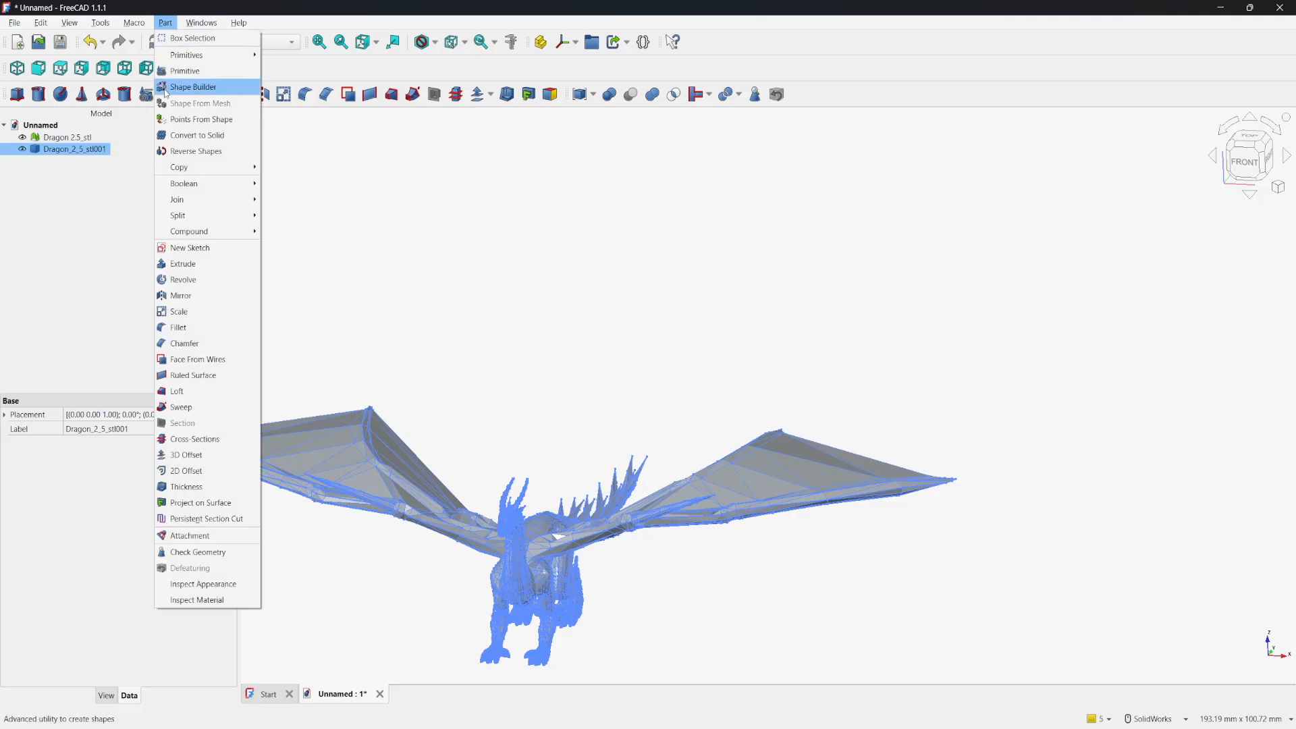
left_click(186, 141)
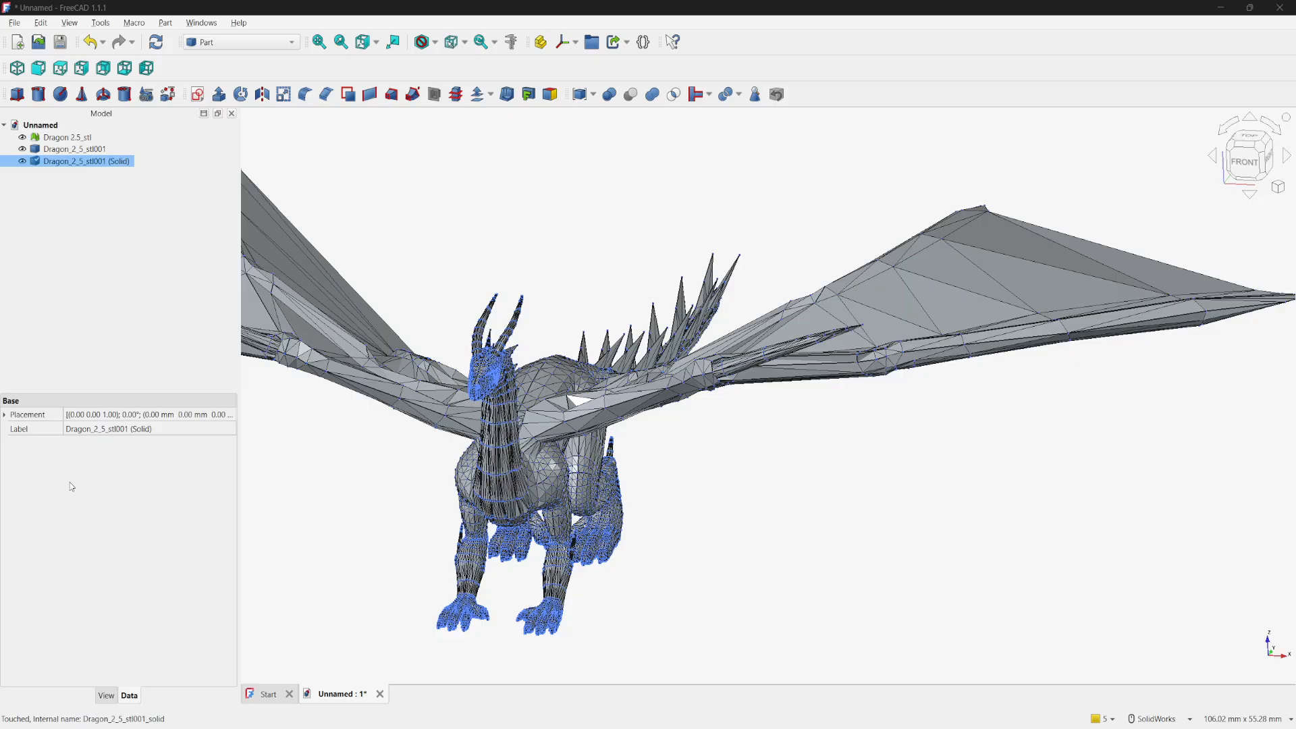
Step: Create a refined copy of the dragon solid and hide the original mesh and the sewn shape
left_click(84, 164)
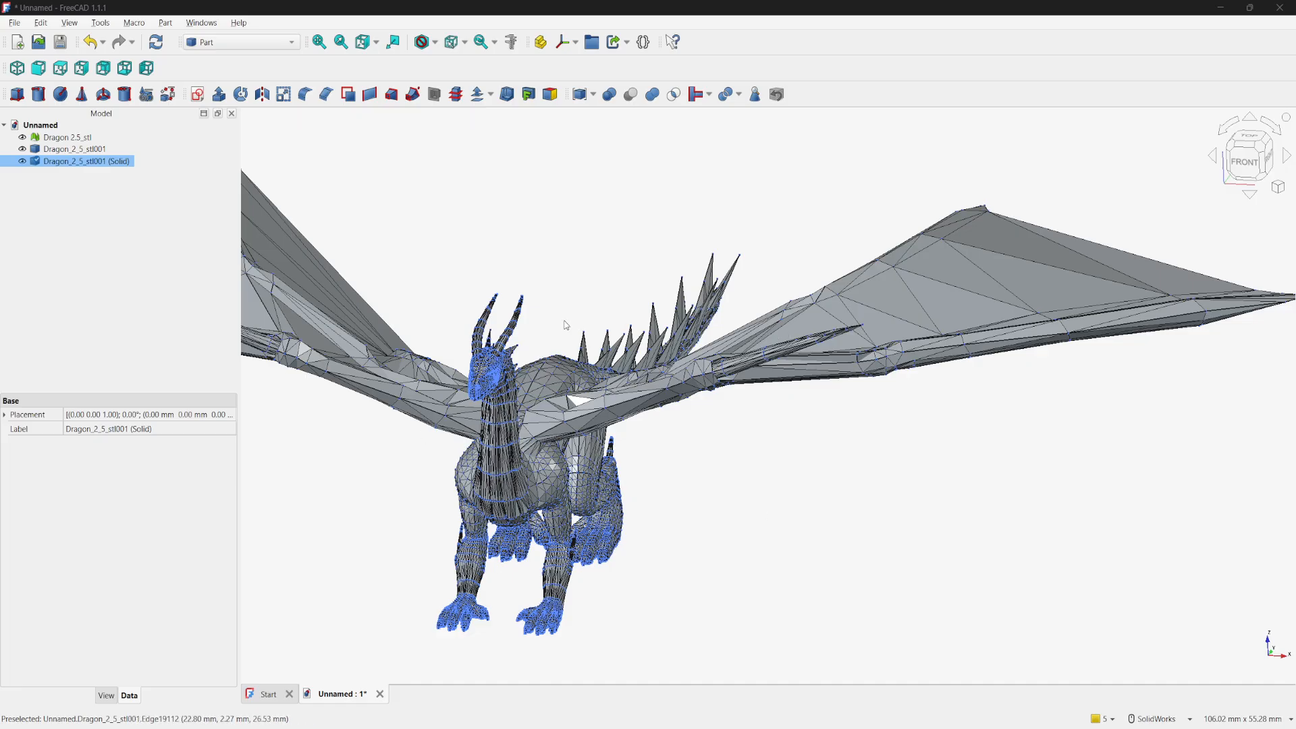
left_click(86, 164)
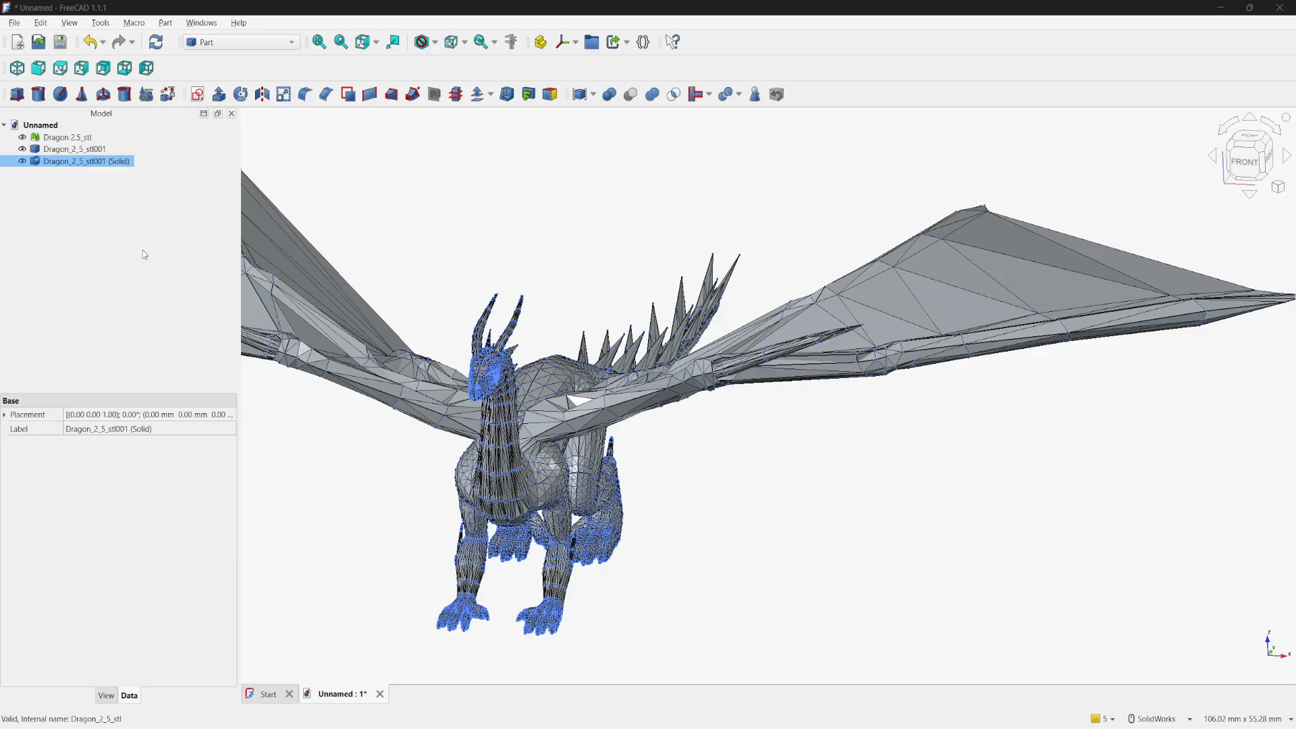
left_click(164, 23)
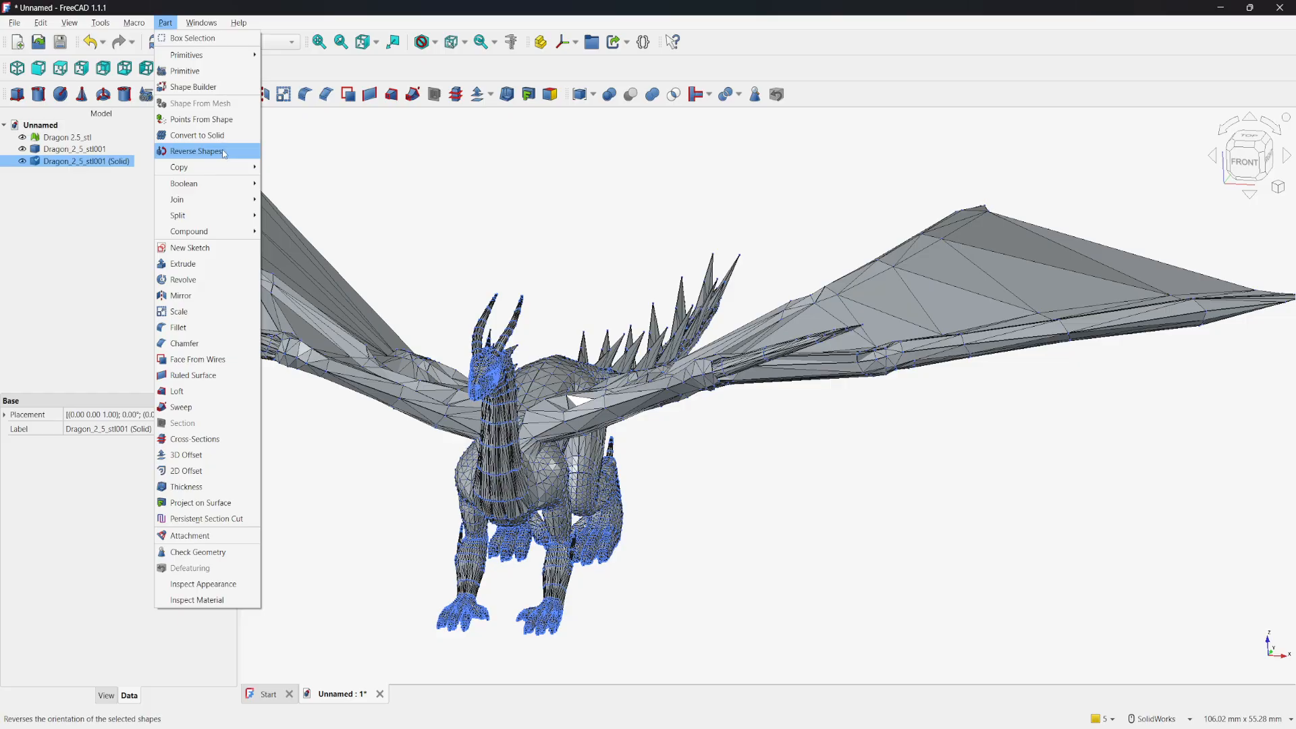
mouse_move(230, 168)
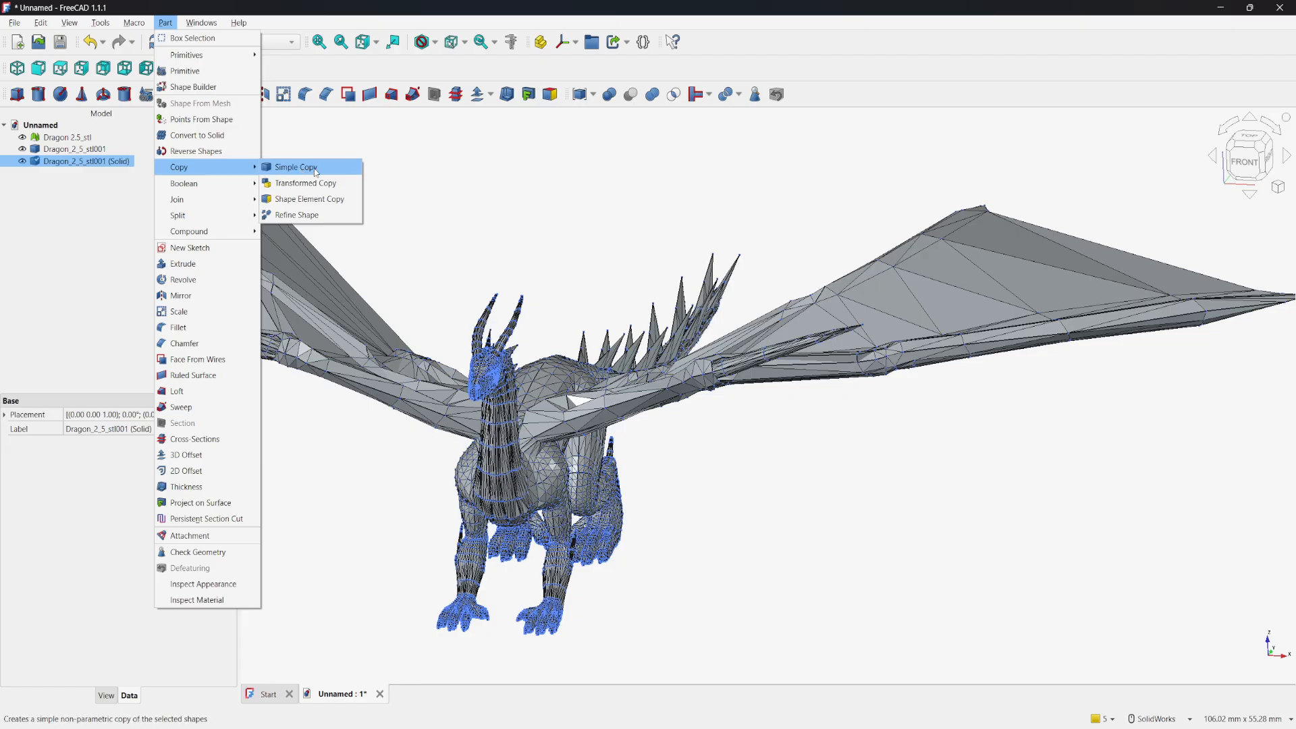
left_click(278, 215)
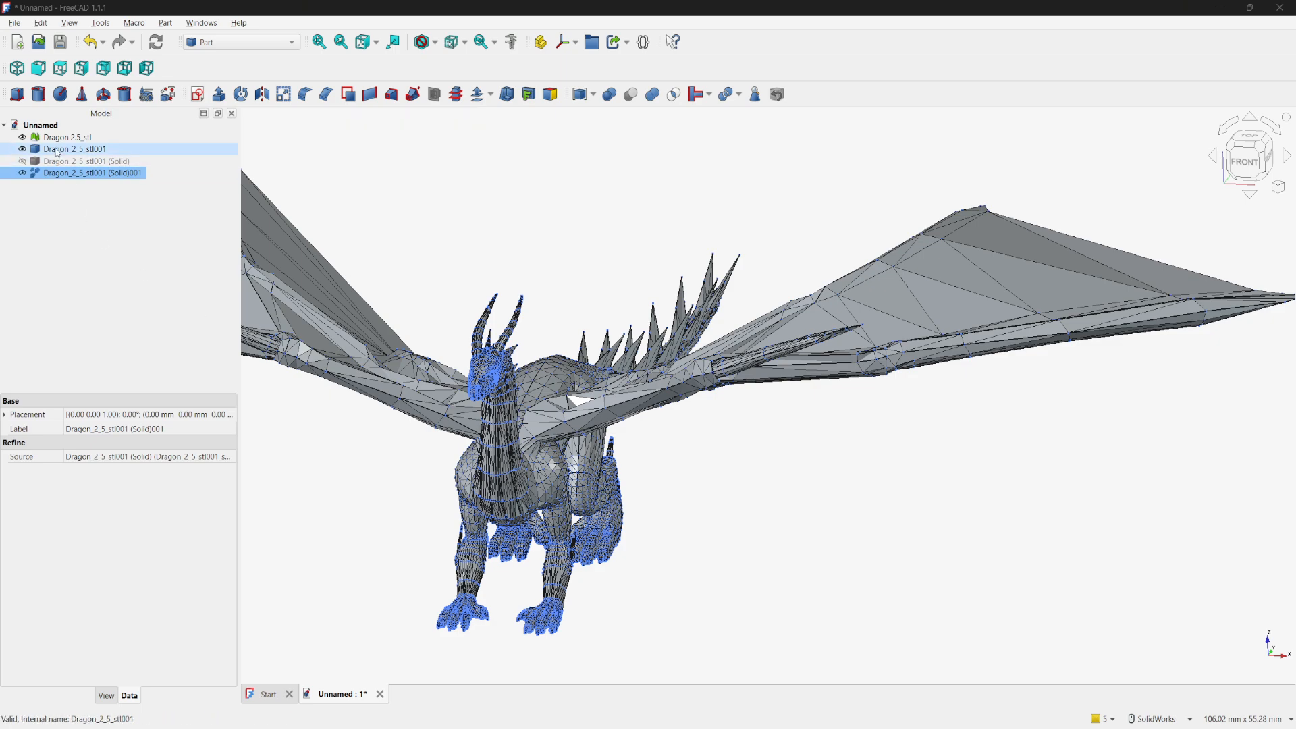
left_click(23, 150)
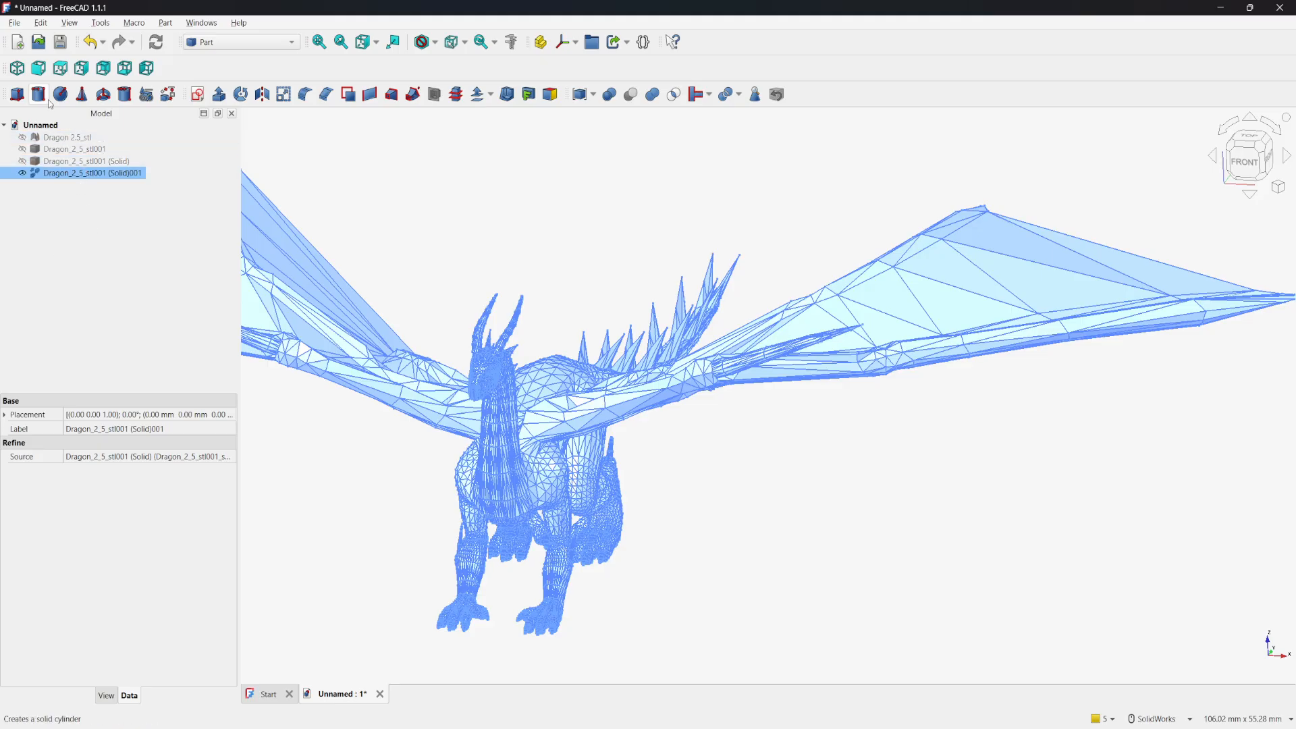
Step: Switch to the Part Design workbench with the refined dragon solid selected
left_click(106, 177)
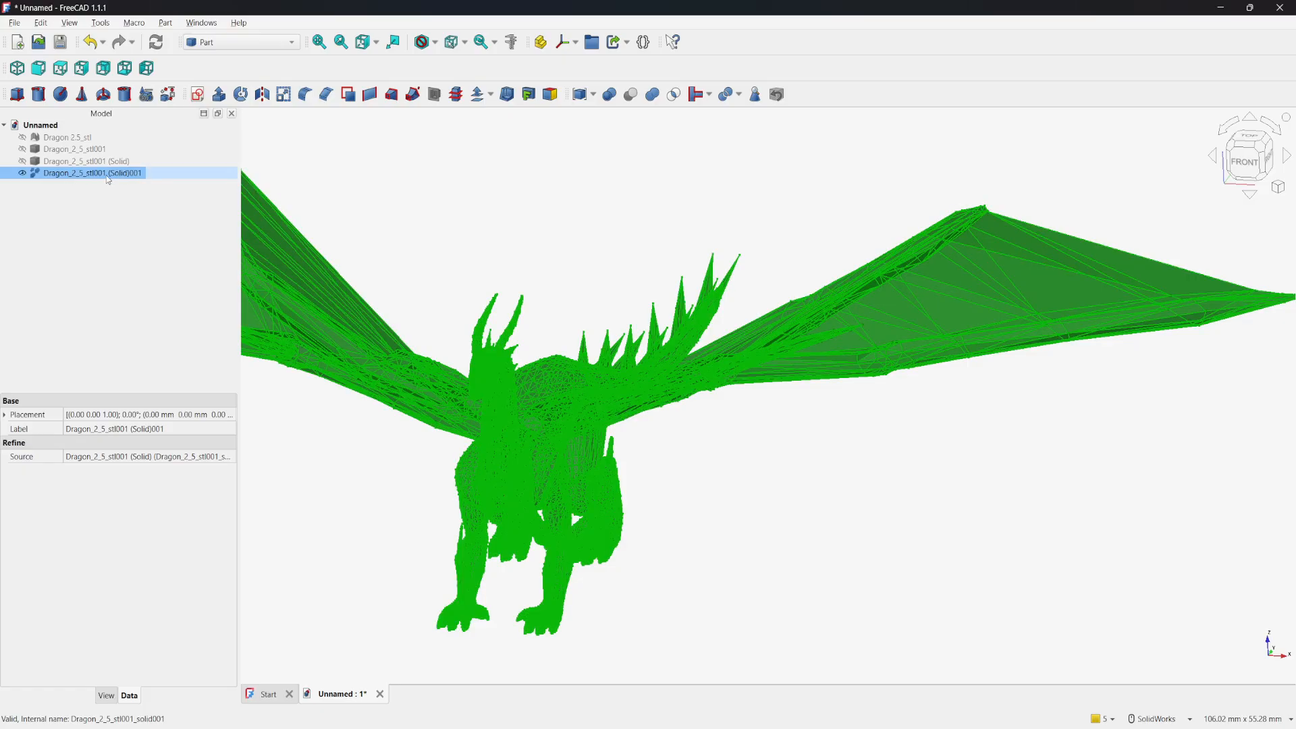
scroll(621, 618, "up", 2)
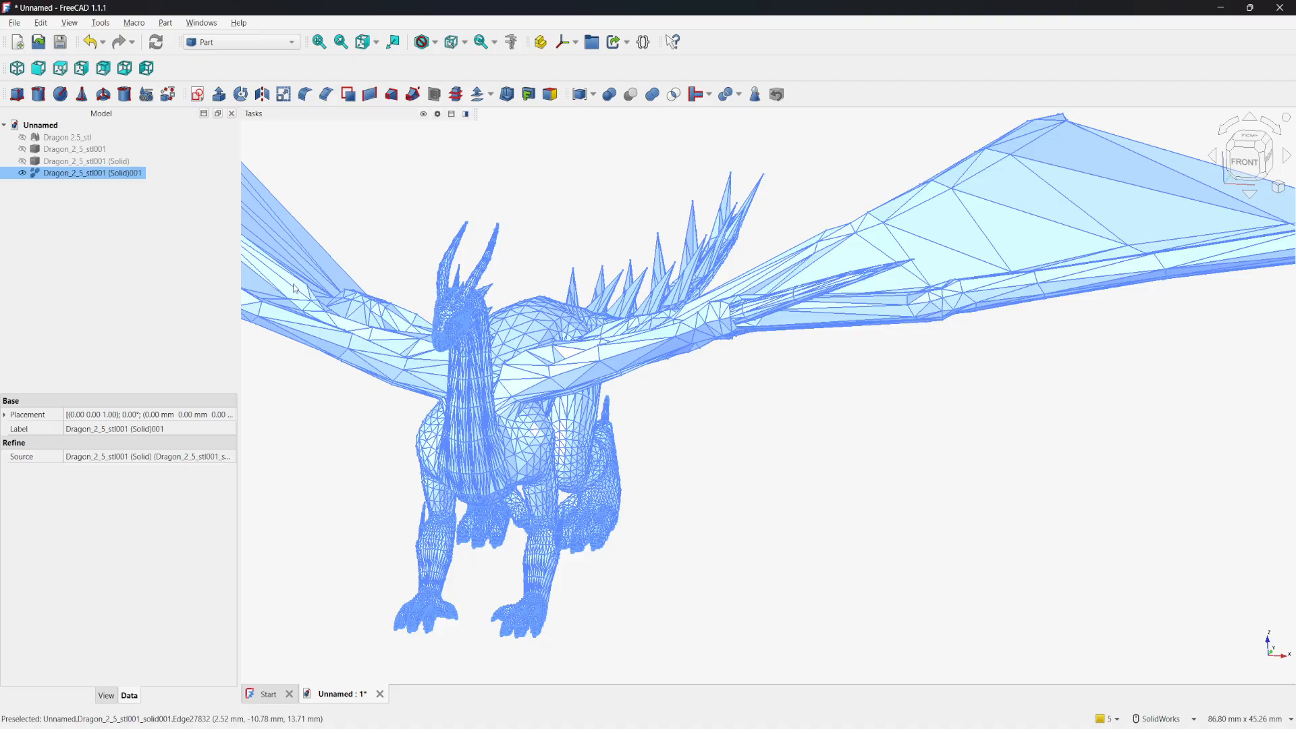
left_click(288, 44)
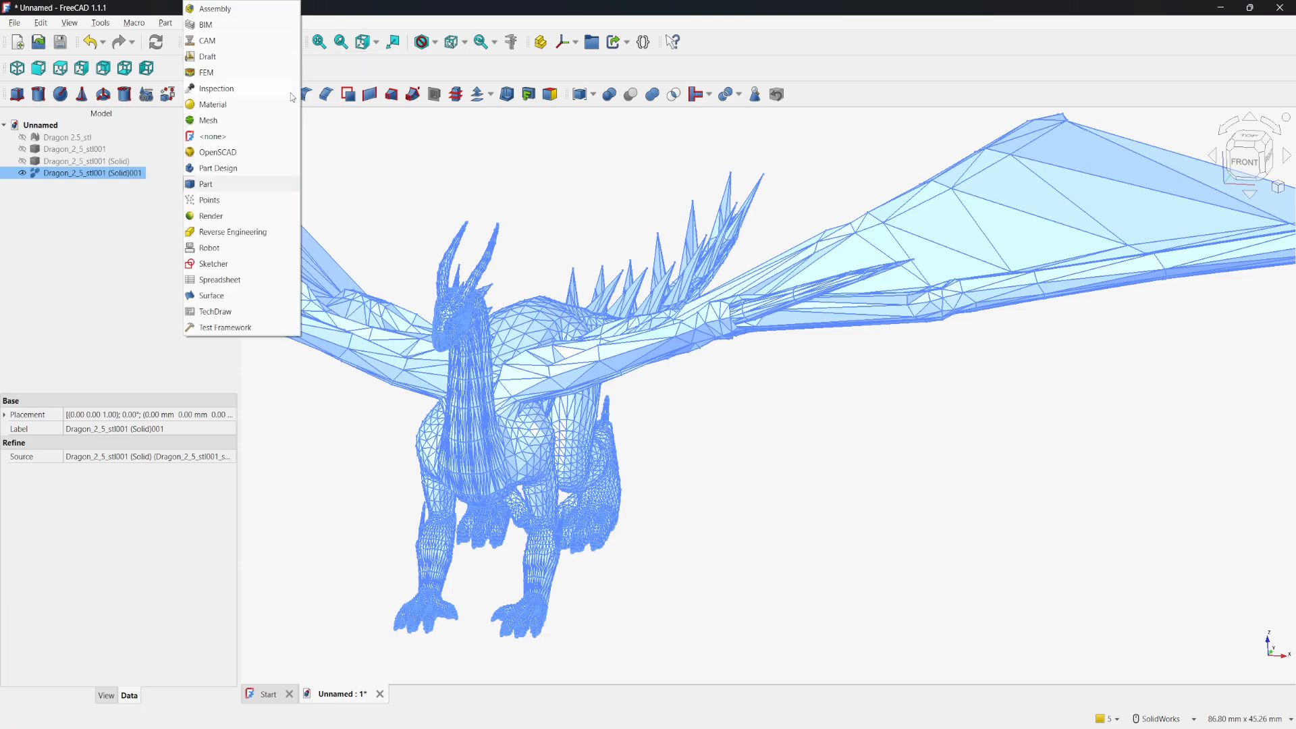
left_click(218, 168)
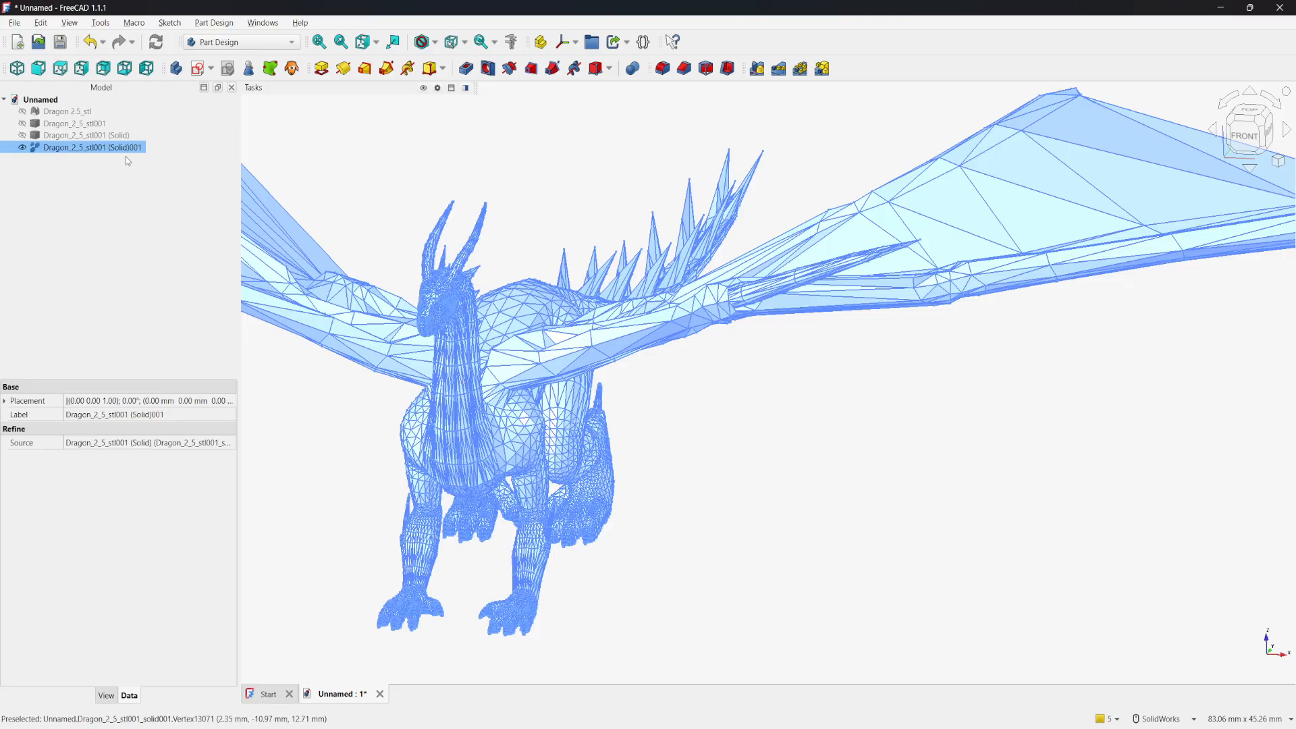
left_click(101, 137)
left_click(99, 146)
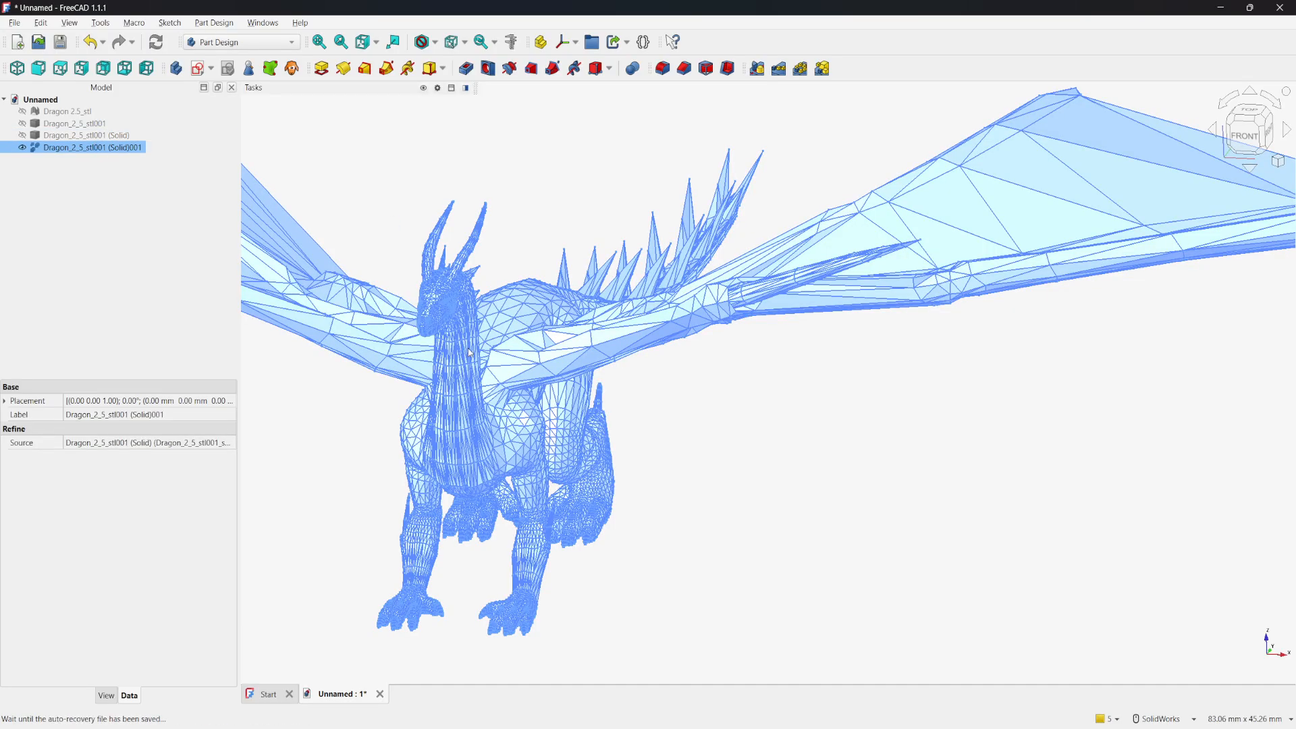
right_click(575, 363)
left_click(553, 359)
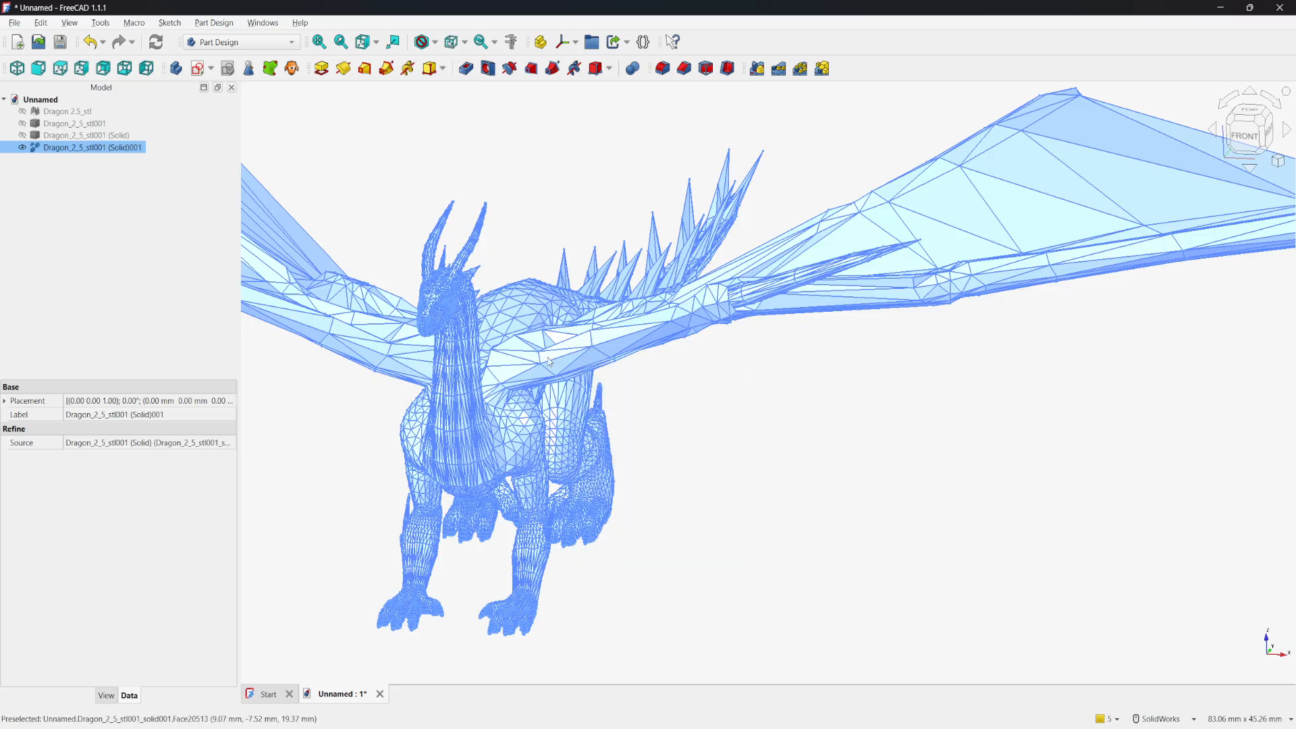
right_click(552, 357)
left_click(554, 360)
right_click(524, 373)
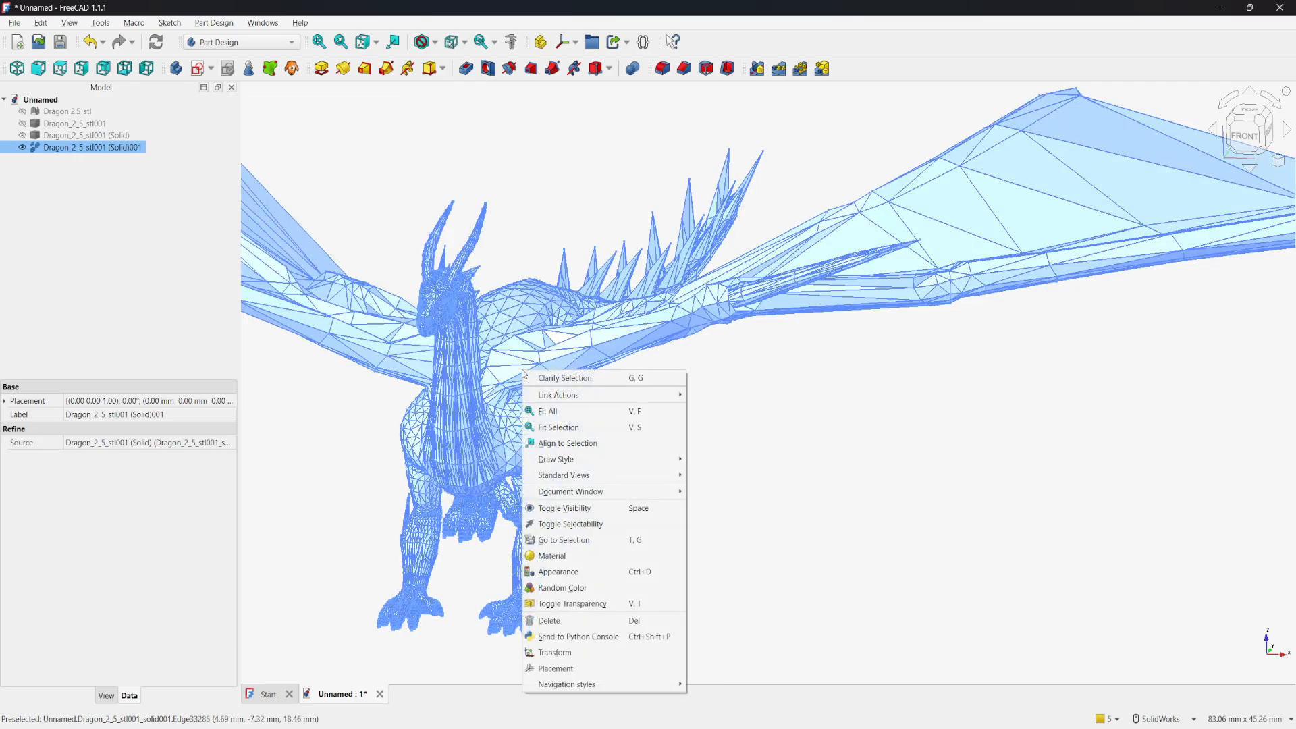
mouse_move(543, 392)
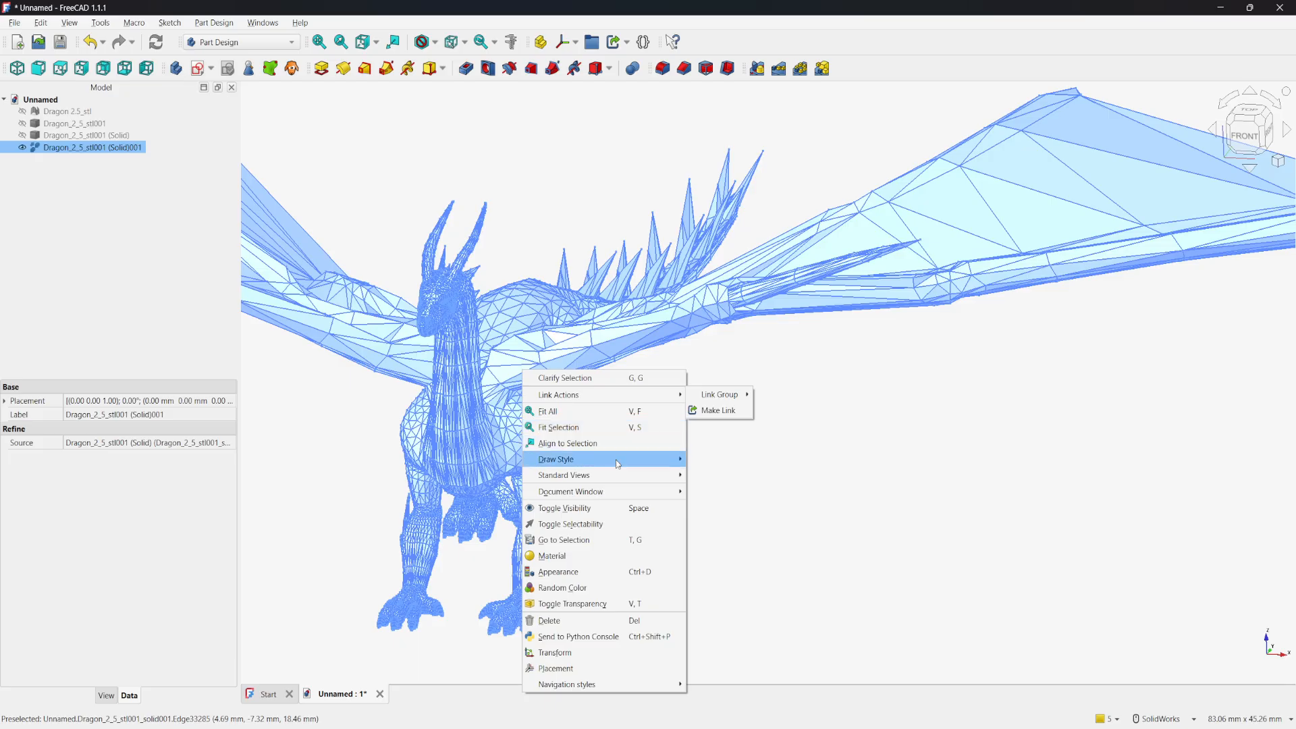
mouse_move(616, 498)
mouse_move(622, 462)
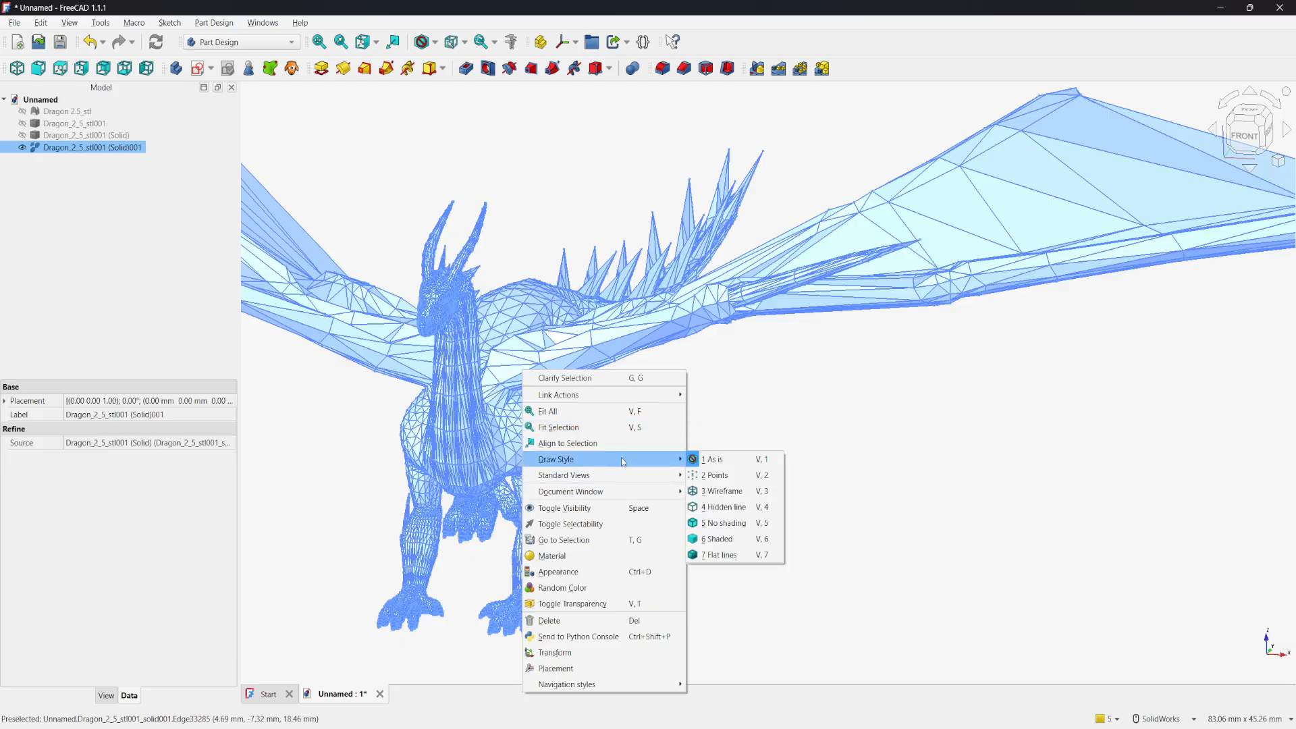
left_click(608, 621)
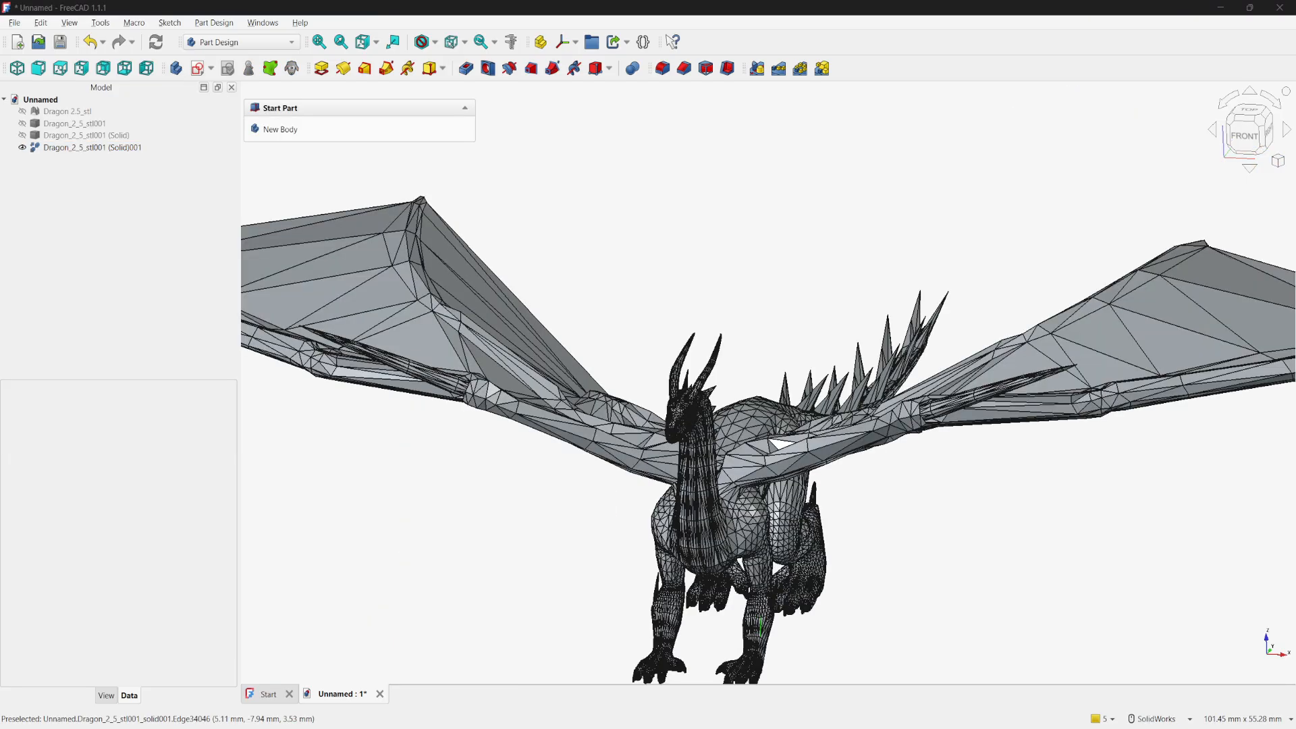
left_click(740, 476)
left_click(740, 475)
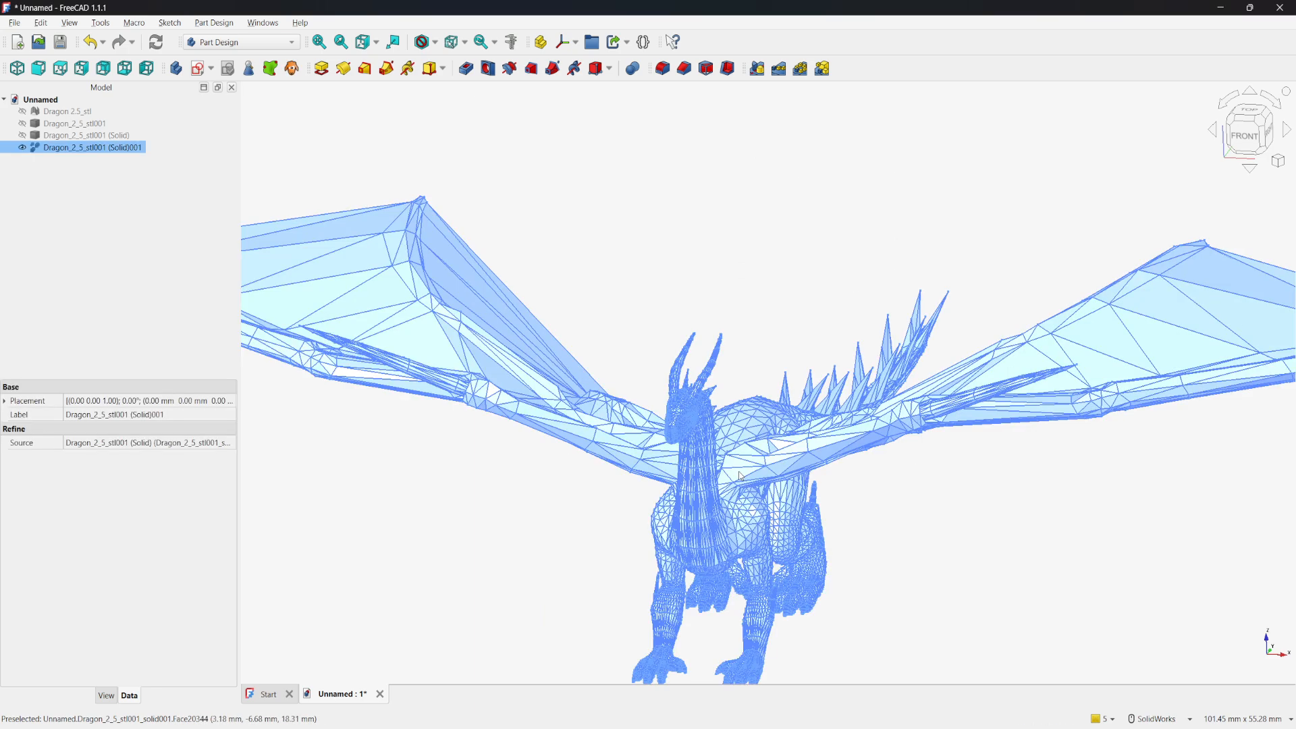
right_click(740, 475)
left_click(675, 233)
left_click(675, 233)
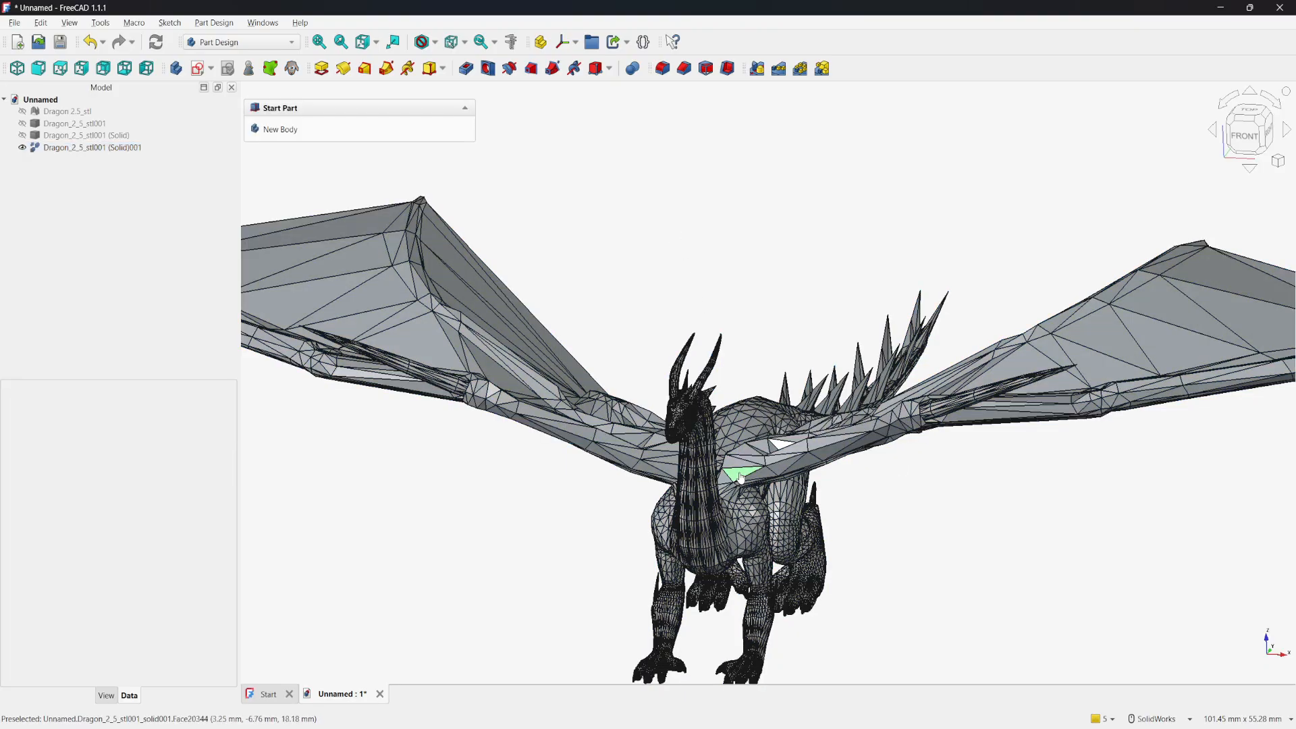
Step: Examine the individual triangular faces at the base of the dragon's wing by selecting them one at a time
left_click(741, 476)
right_click(740, 476)
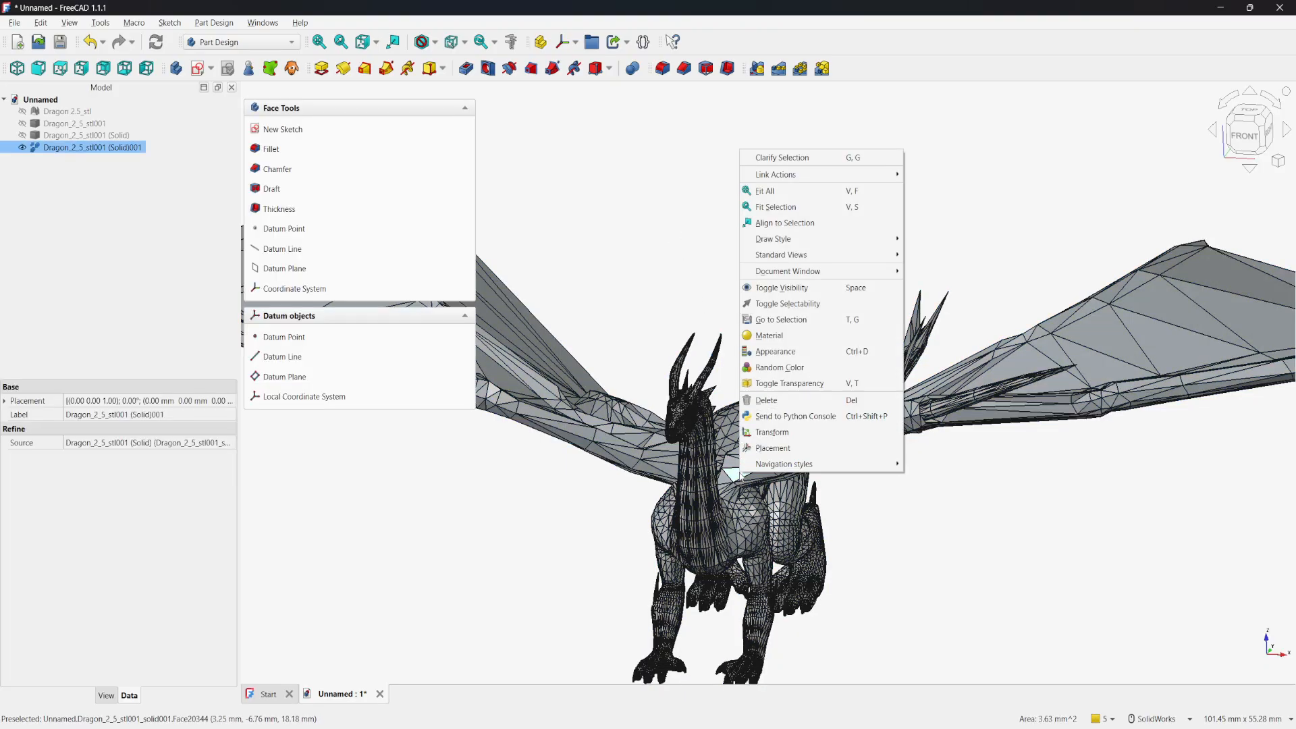
left_click(778, 189)
scroll(717, 432, "up", 5)
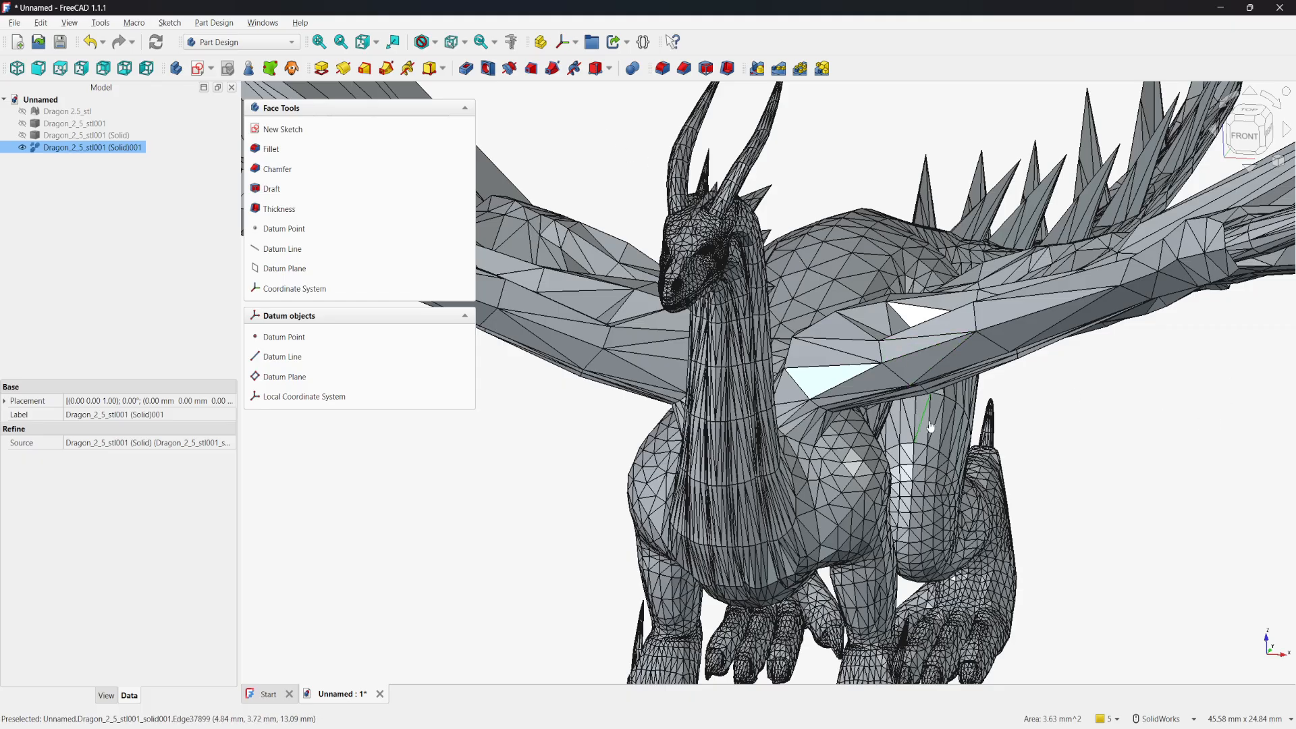
left_click(941, 354)
left_click(928, 360)
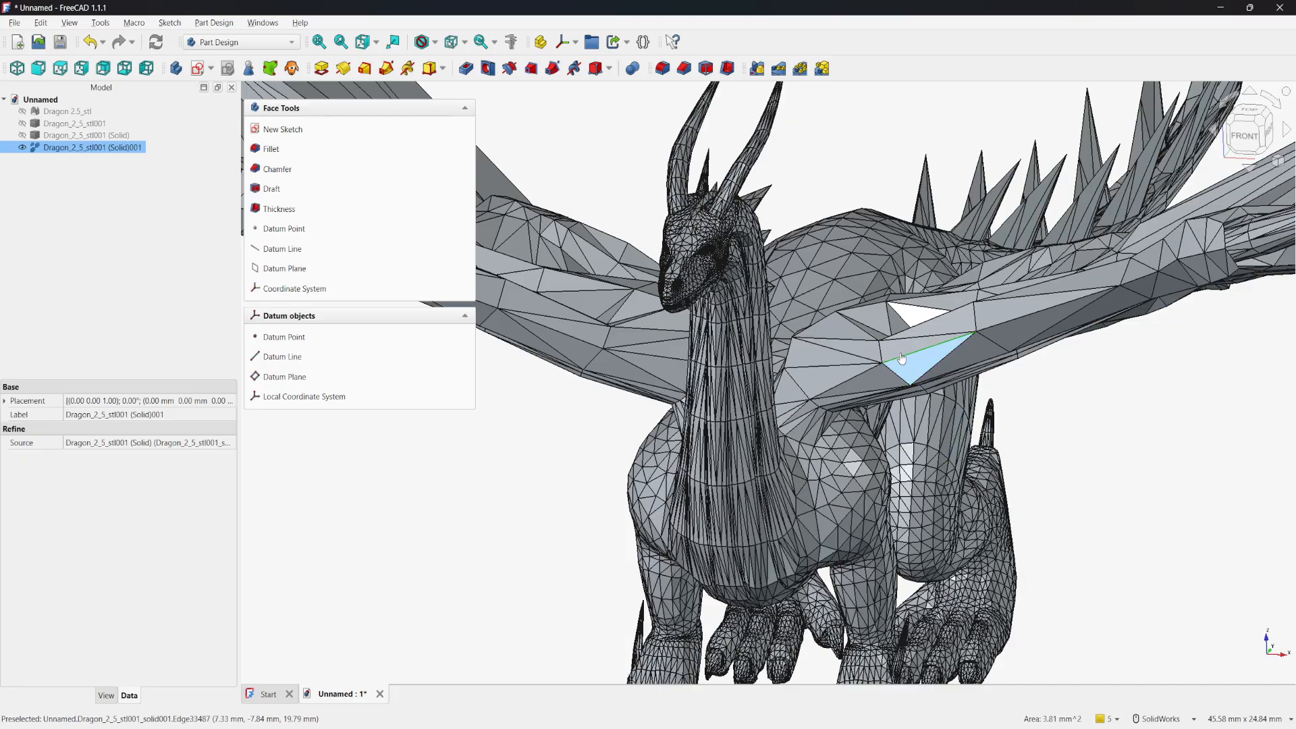
left_click(918, 351)
left_click(898, 349)
left_click(820, 349)
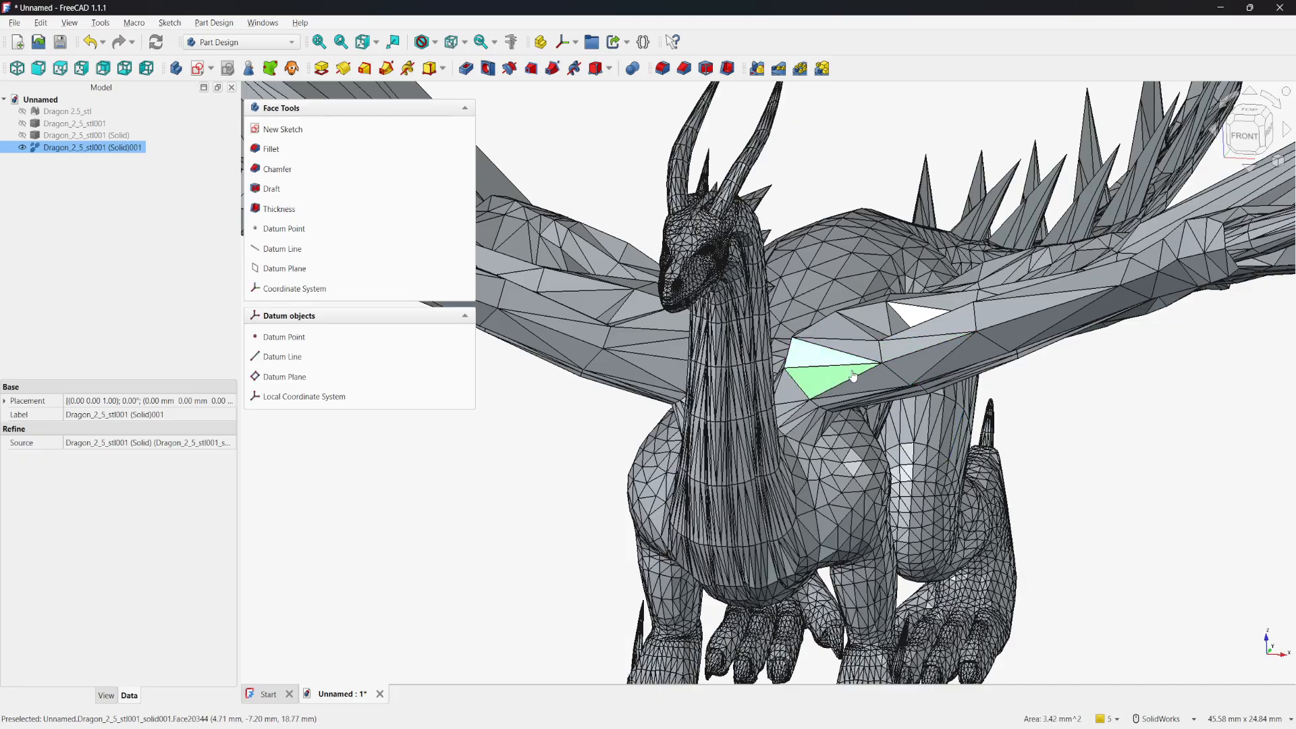
Step: Try to apply a Draft to a triangular face on the underside of the dragon's wing base, creating a new body for it
left_click(849, 371)
left_click(859, 381)
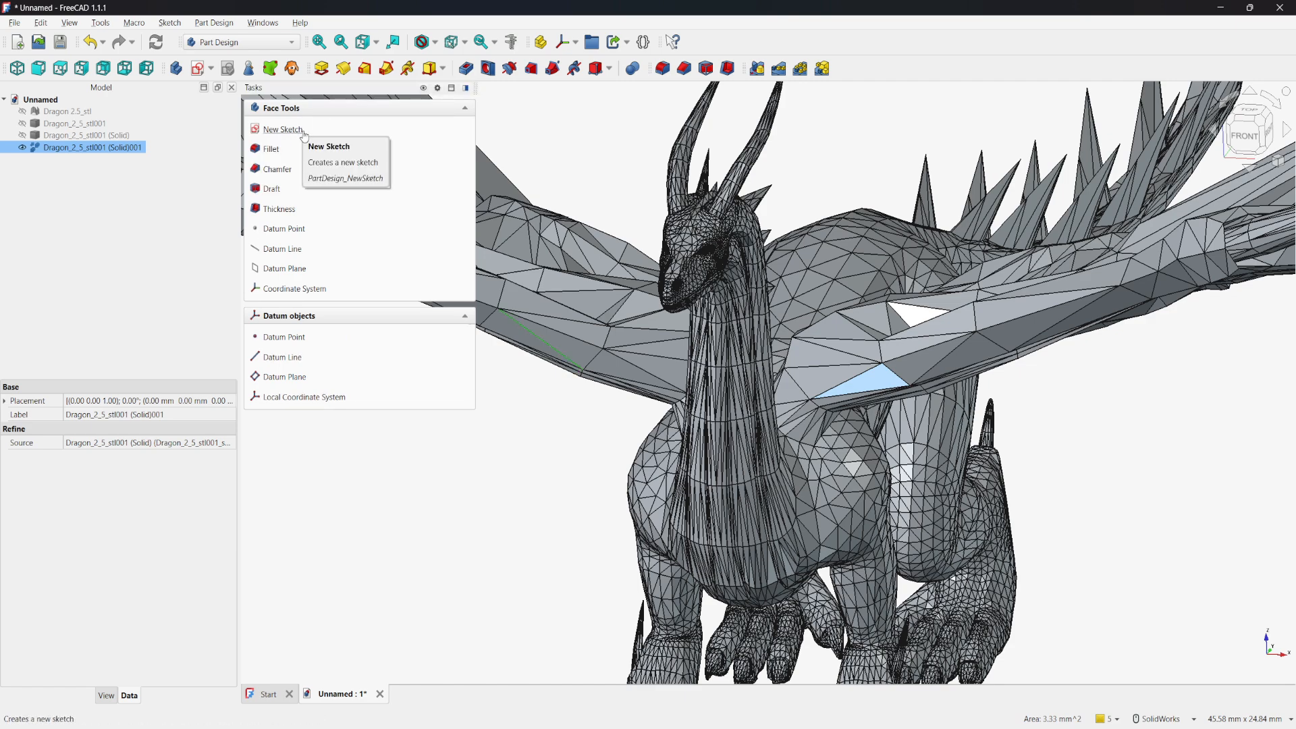
left_click(274, 191)
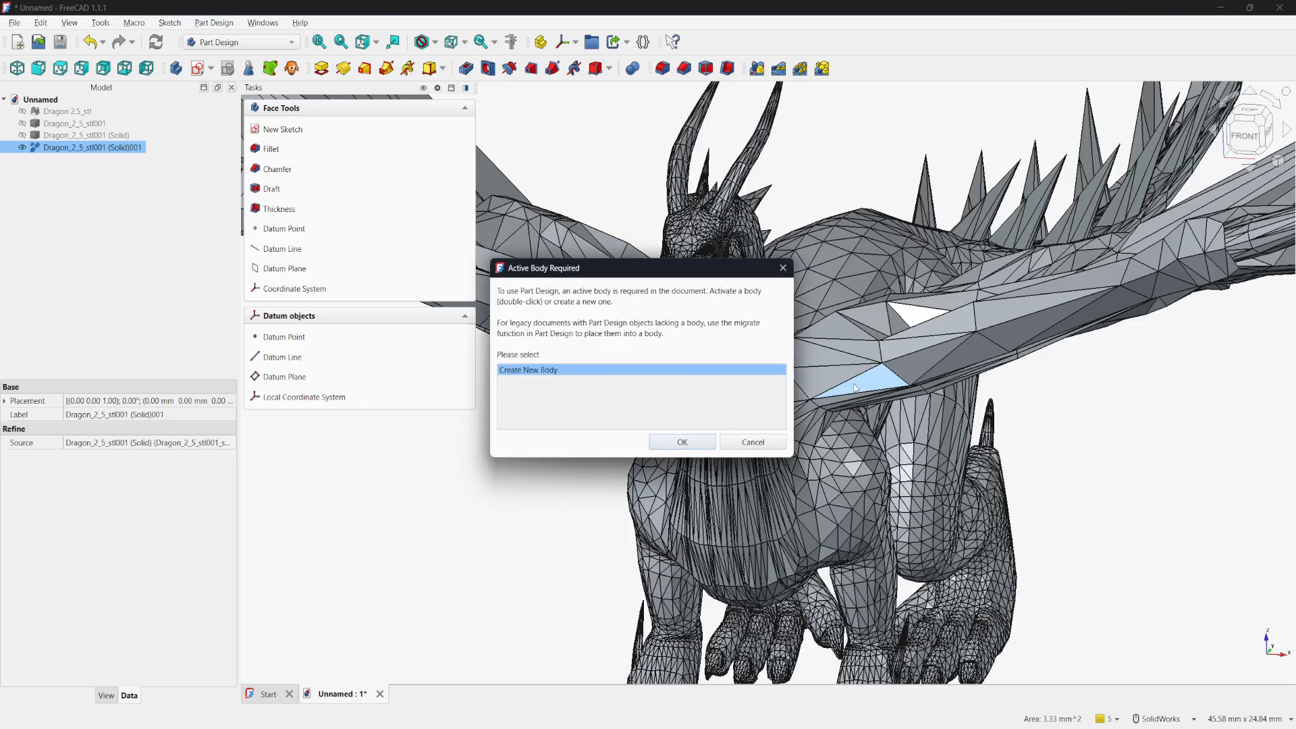
left_click(682, 442)
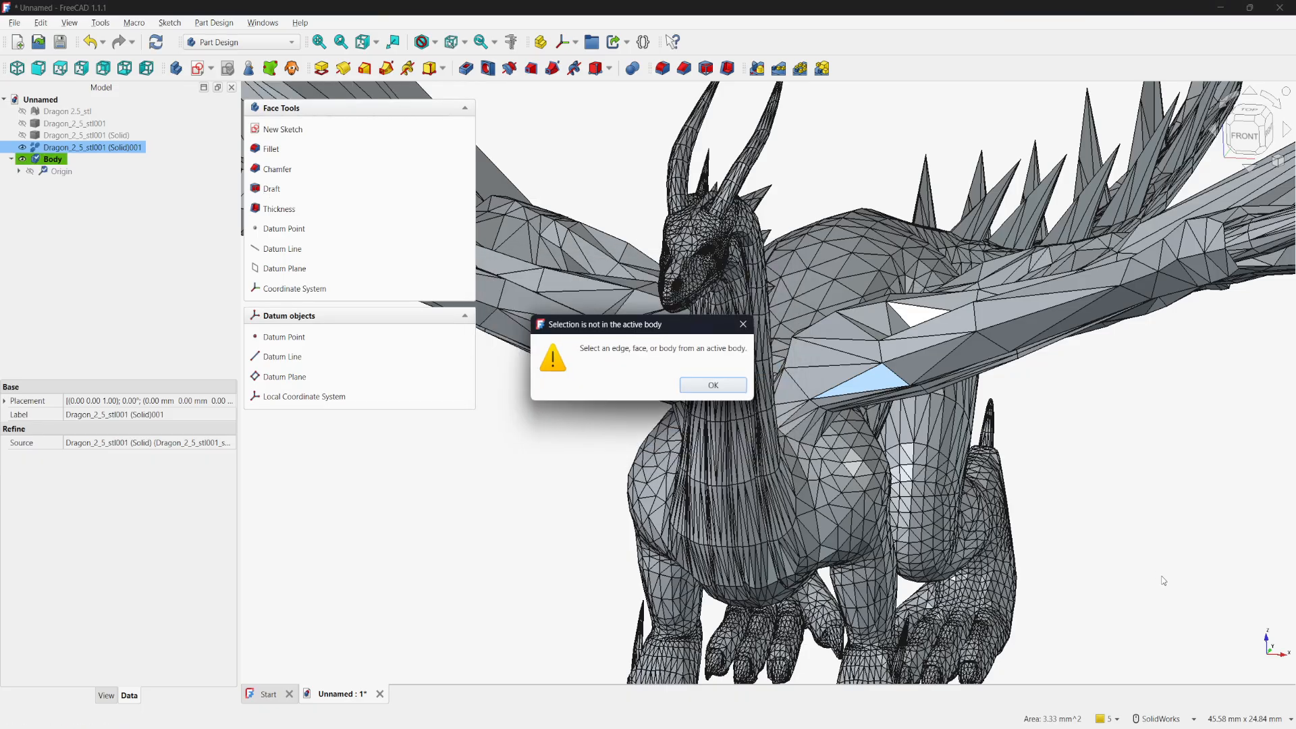
left_click(713, 386)
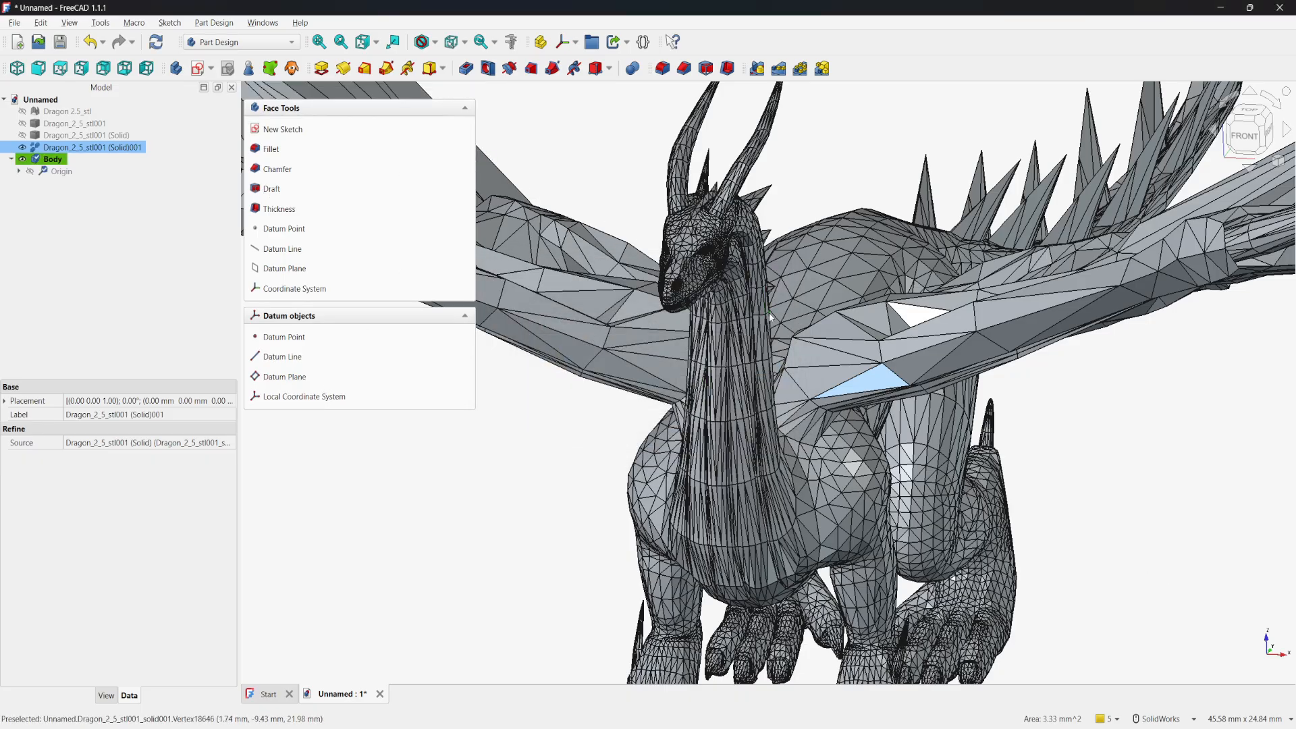
left_click(921, 323)
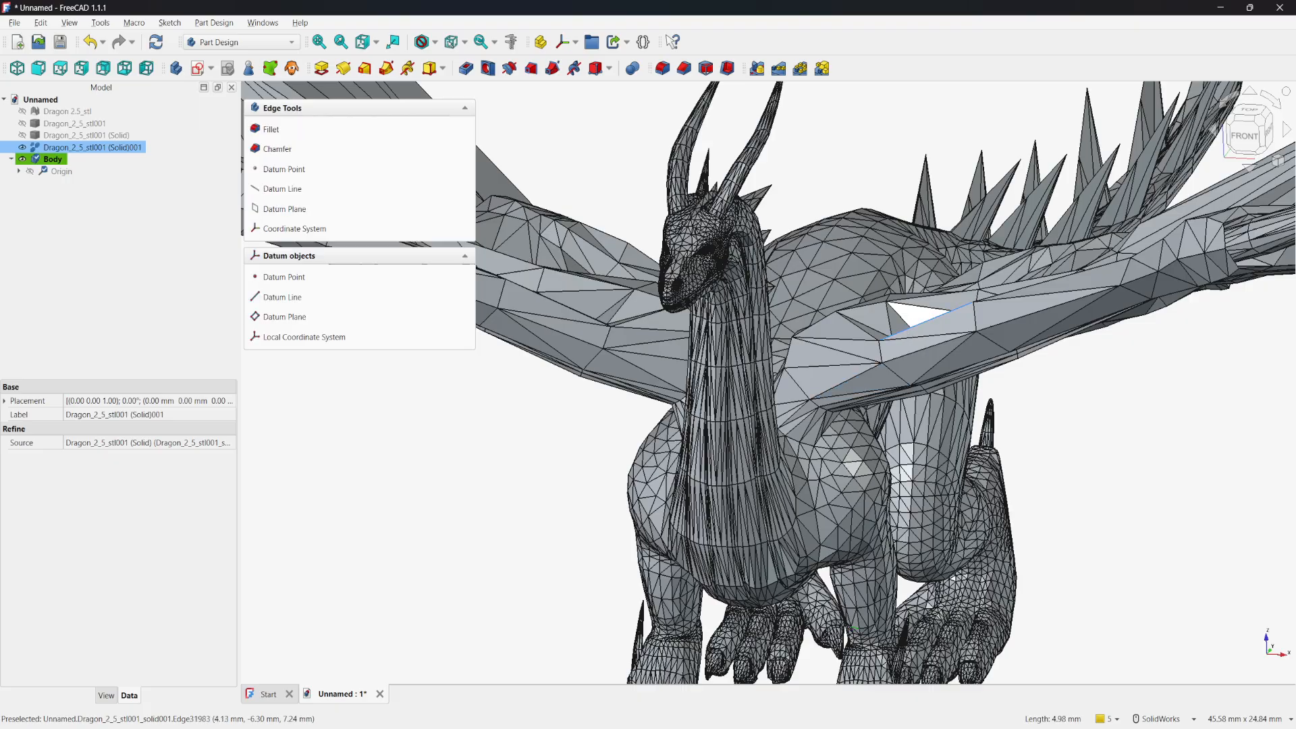